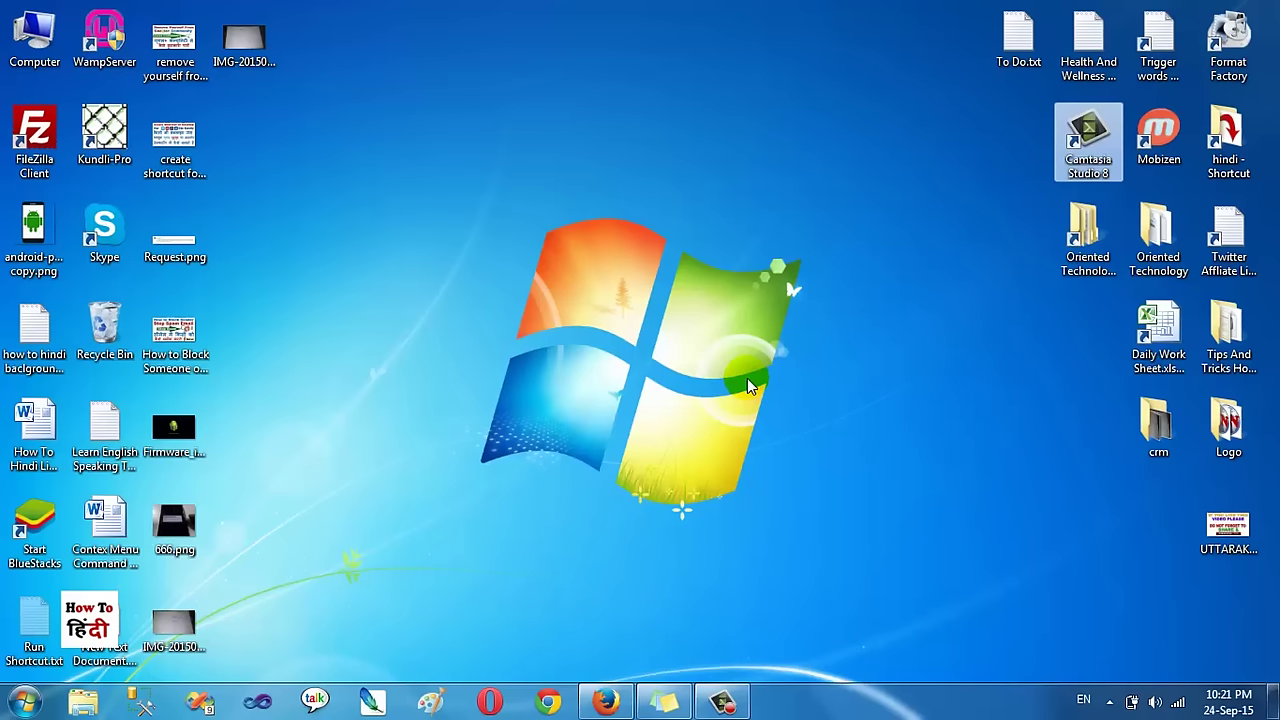
Step: Switch to Firefox and view the channel's Subscribe controls on the "How to Check Internet Speed on Android Phone" video page
left_click(606, 701)
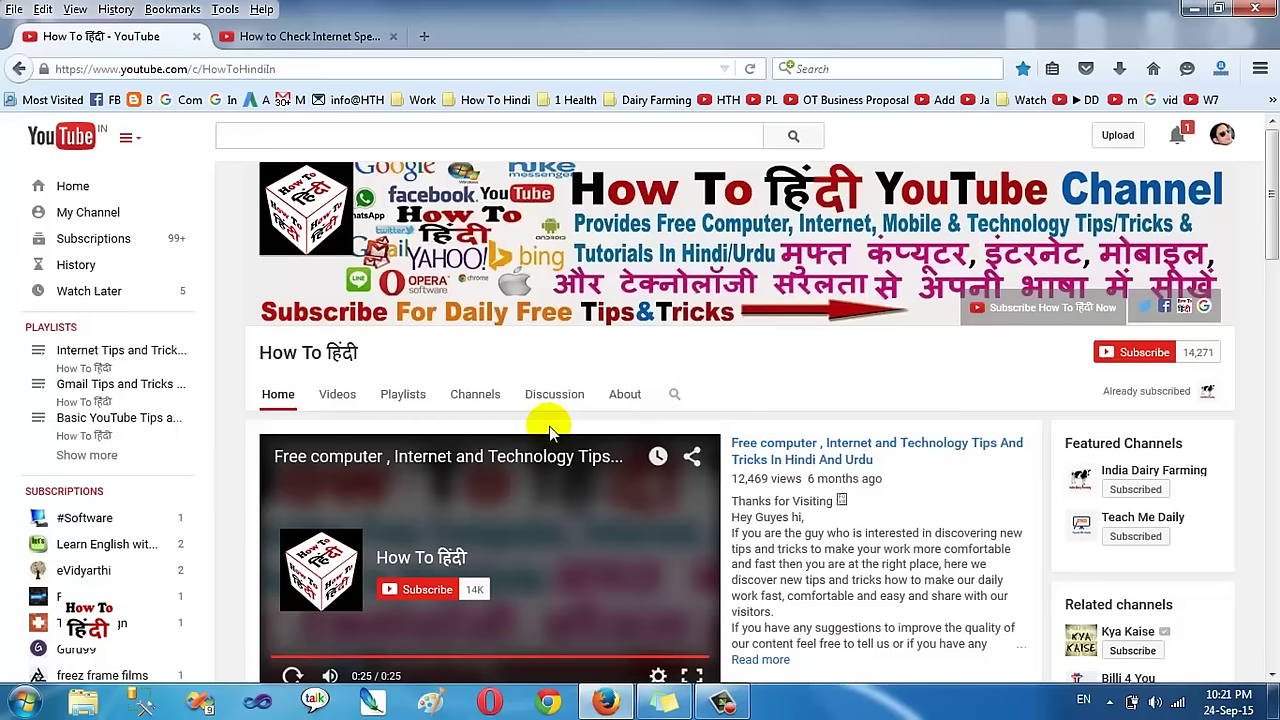
left_click(318, 36)
scroll(350, 323, "down", 2)
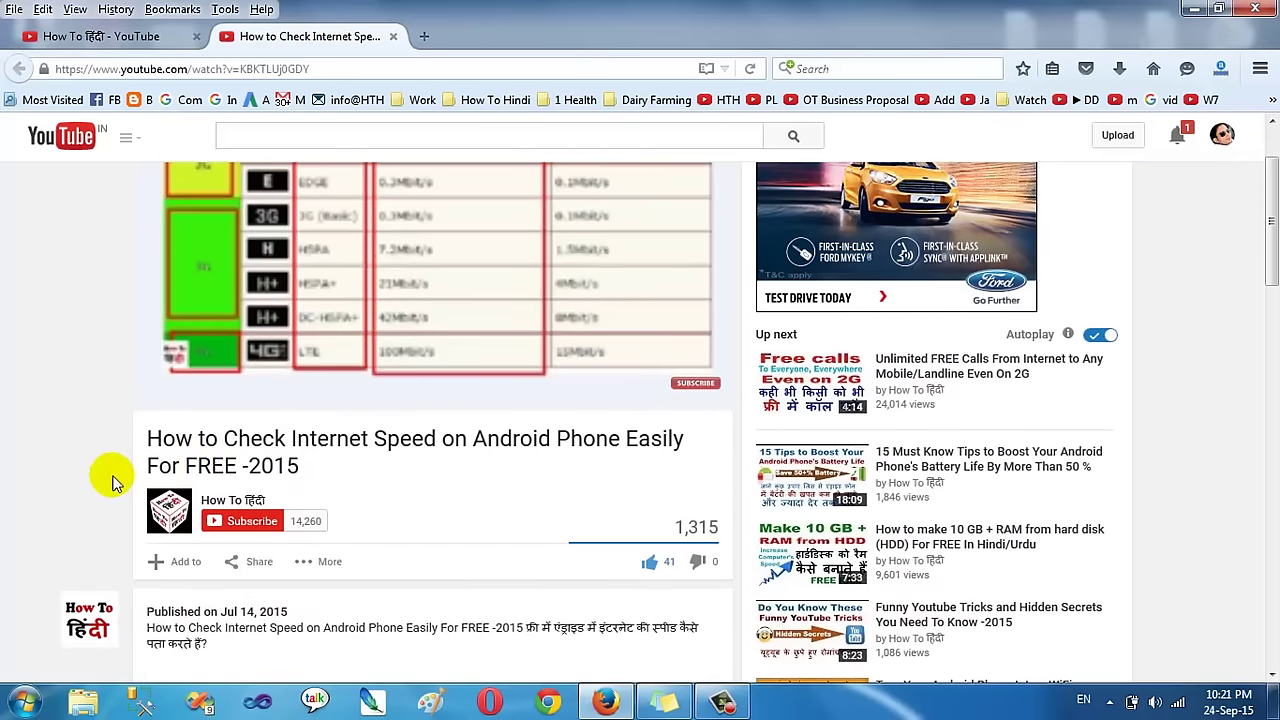
mouse_move(136, 474)
left_mouse_down()
mouse_move(200, 512)
mouse_move(355, 541)
left_mouse_up()
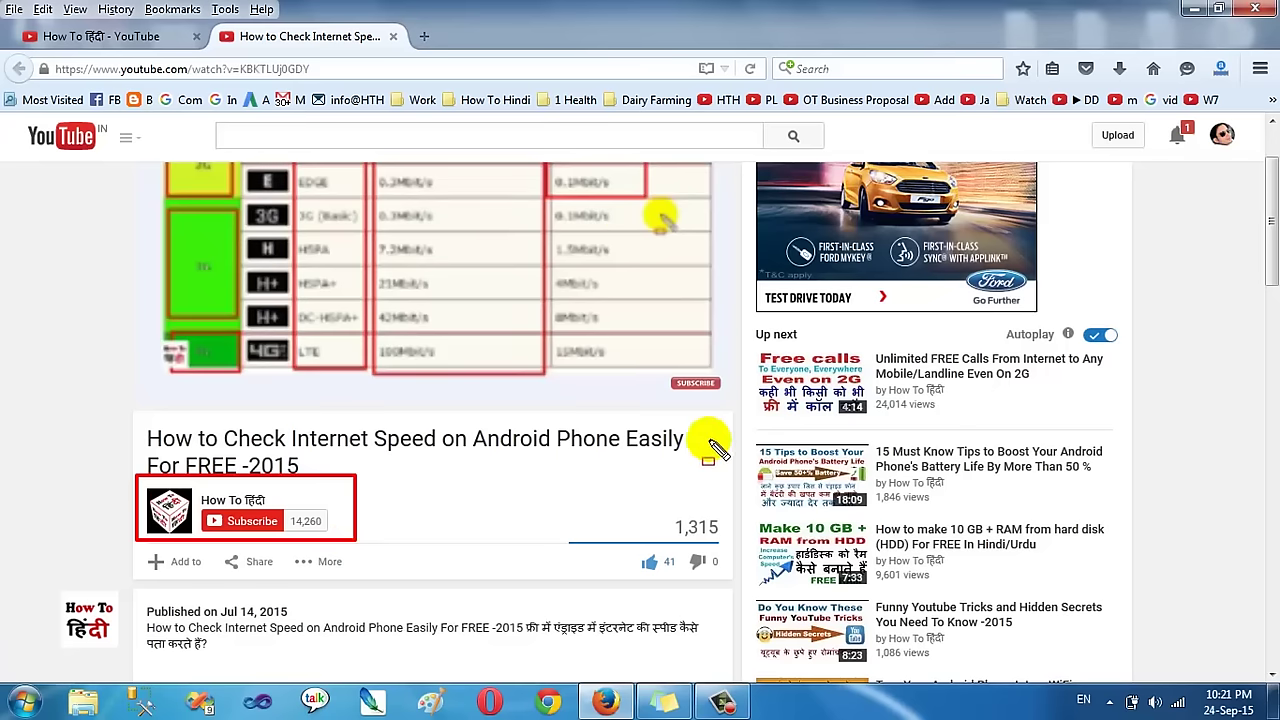
key("Escape")
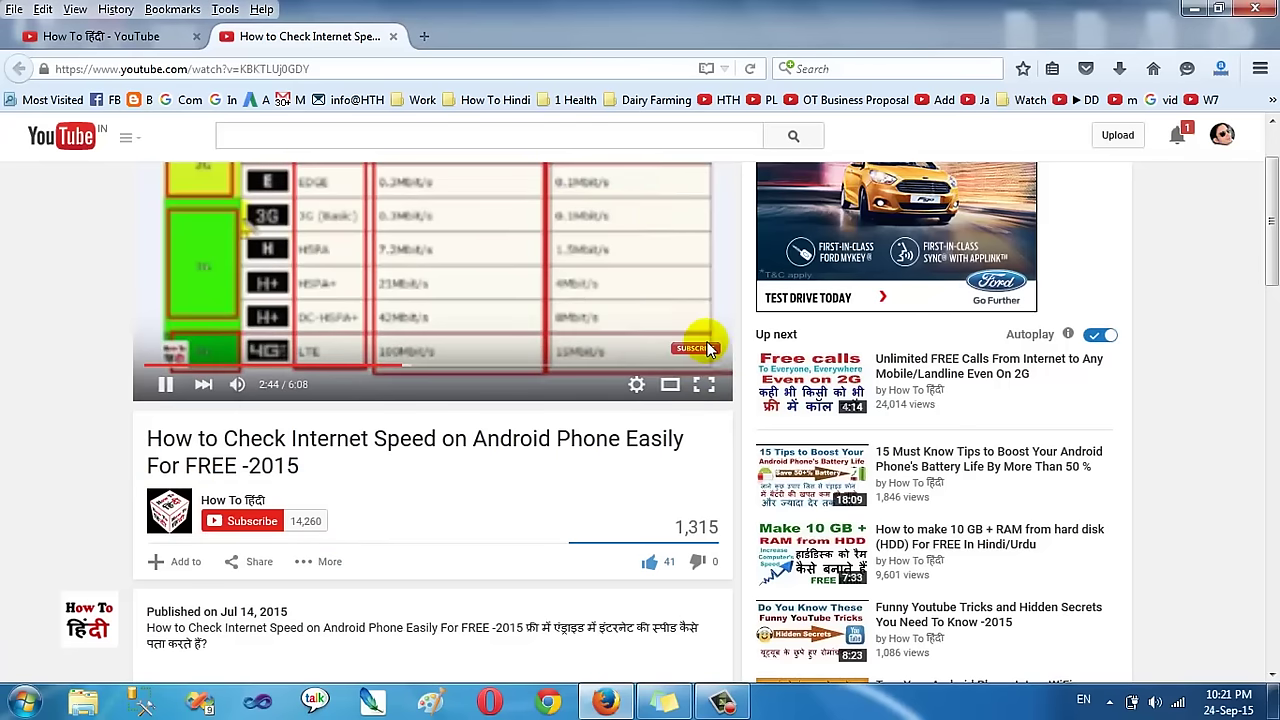
mouse_move(707, 348)
left_click_drag(506, 291, 667, 349)
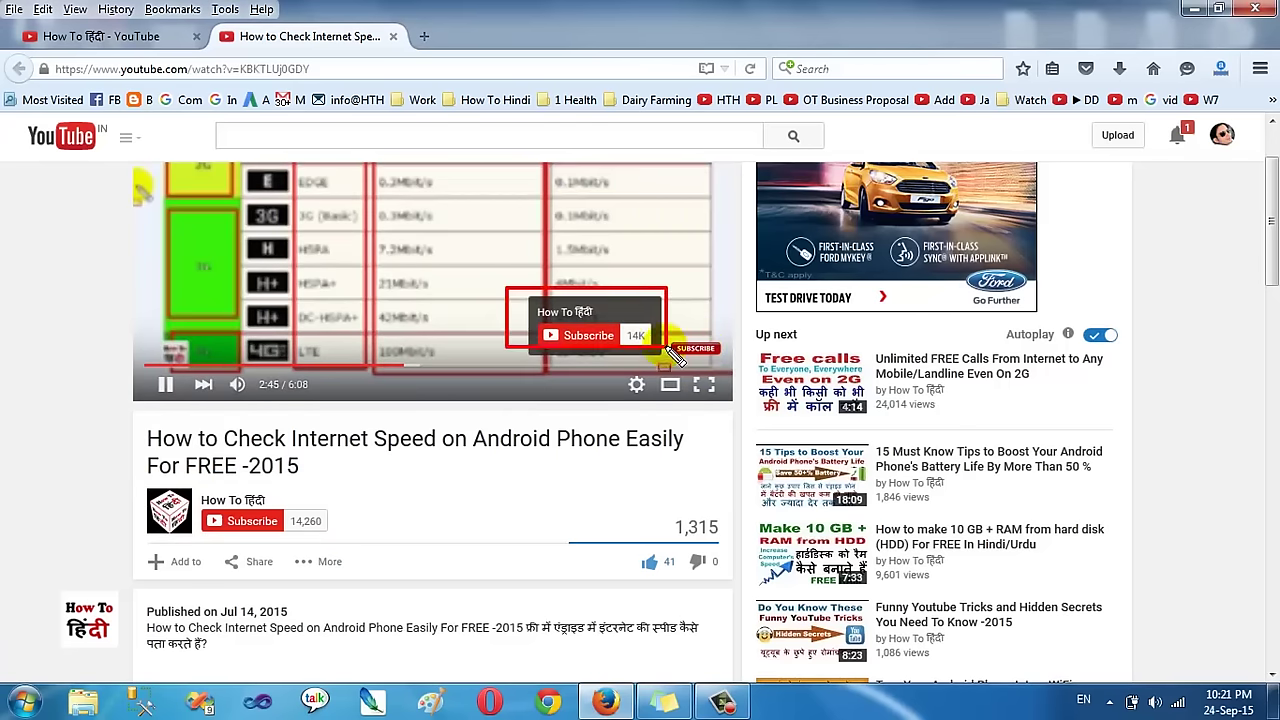
mouse_move(127, 480)
left_mouse_down()
mouse_move(201, 530)
mouse_move(345, 544)
left_mouse_up()
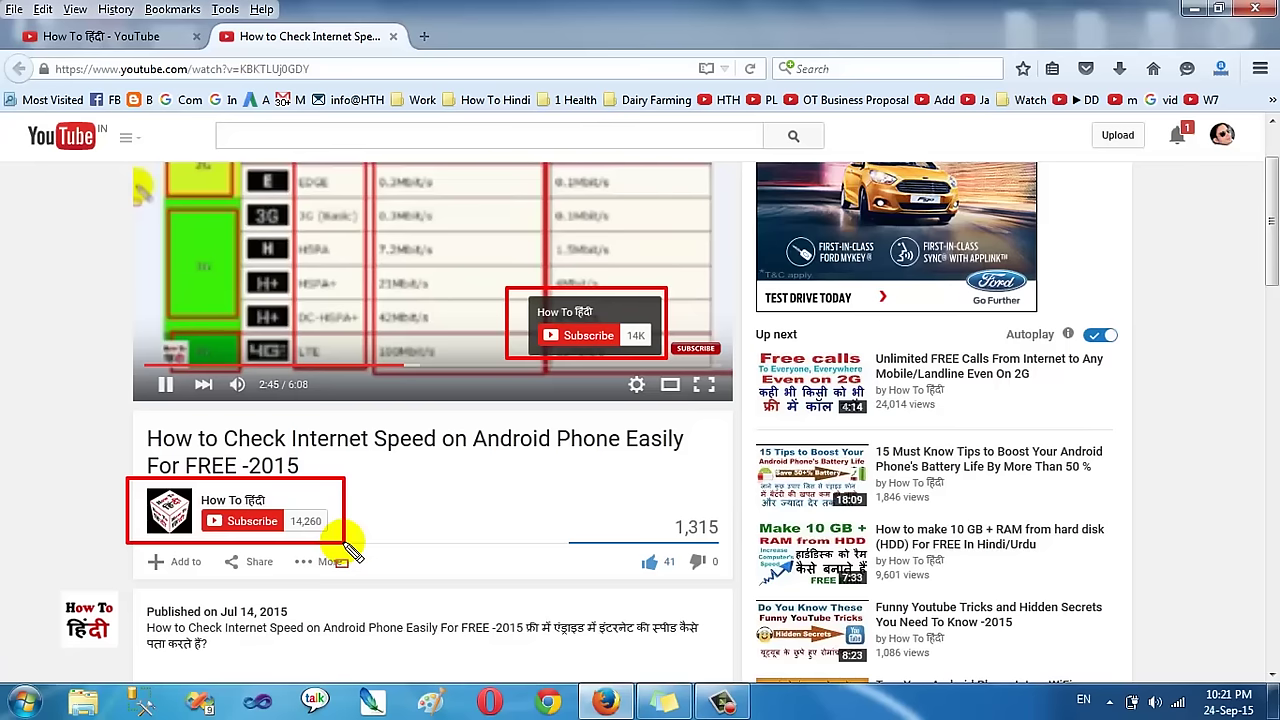
key("Escape")
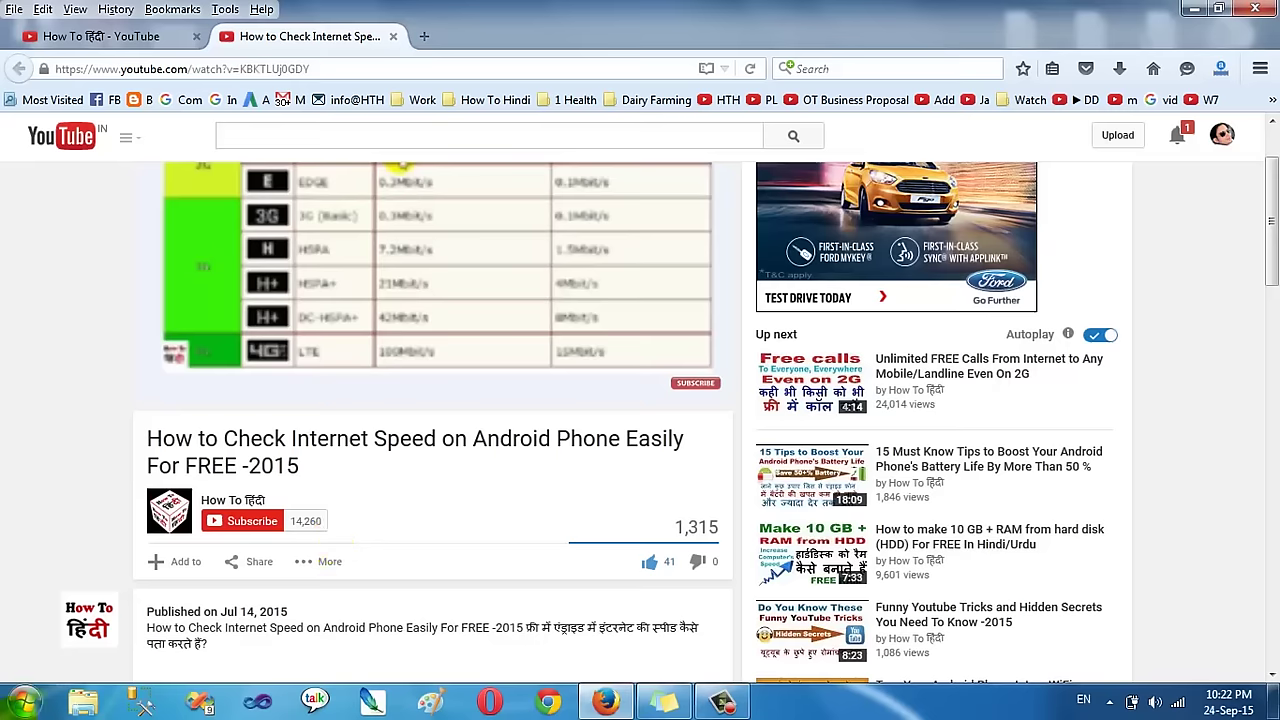
Step: Launch the Local Group Policy Editor by running gpedit.msc, and widen its console tree to show the full folder names
key("super+r")
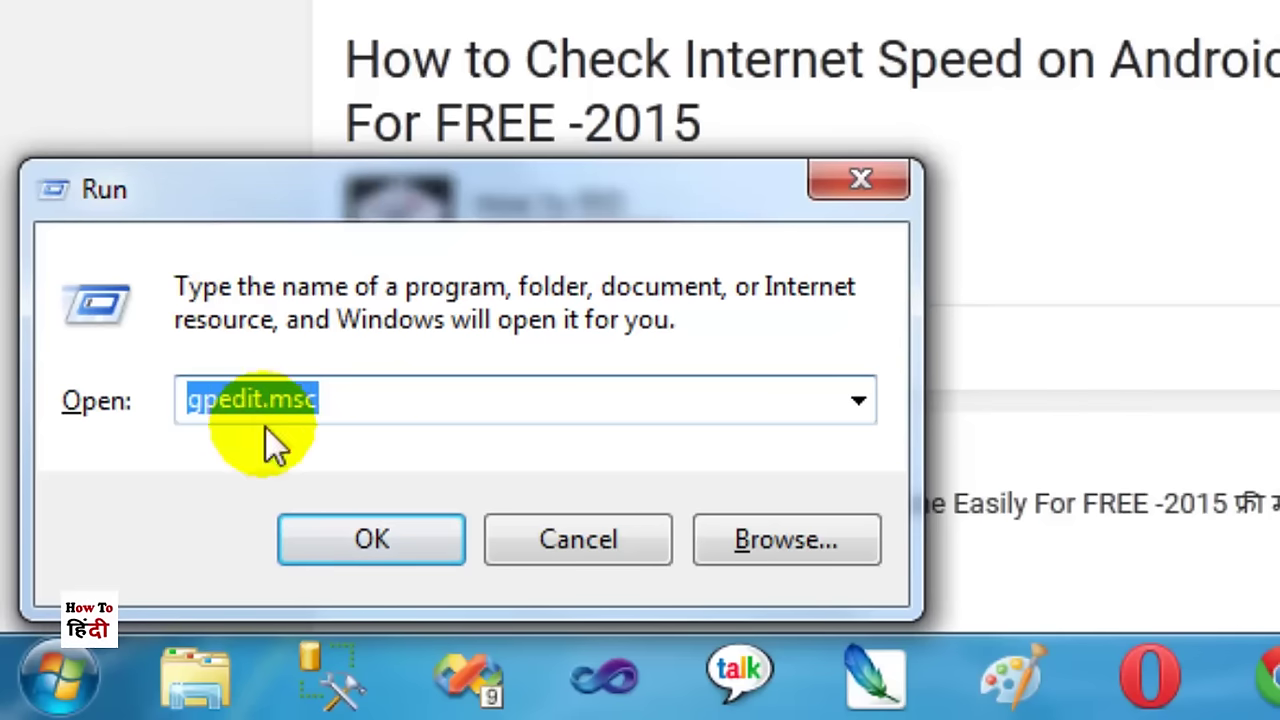
left_click(350, 402)
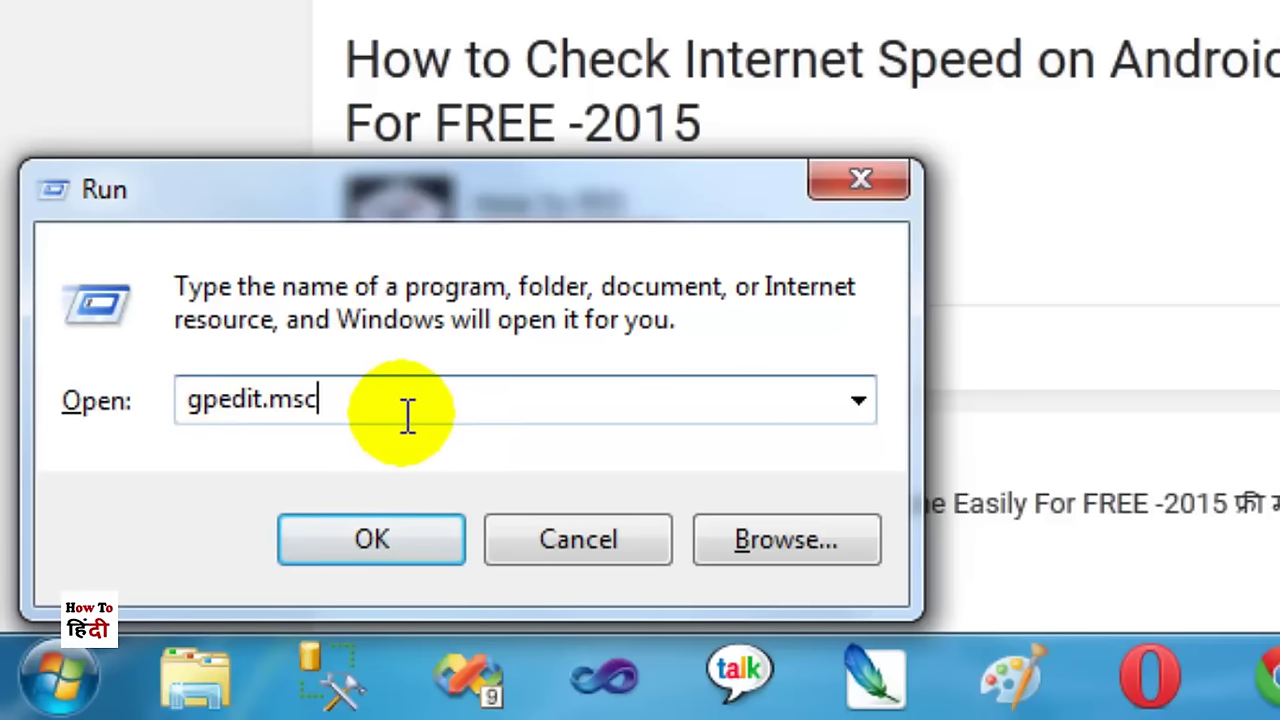
left_click(403, 535)
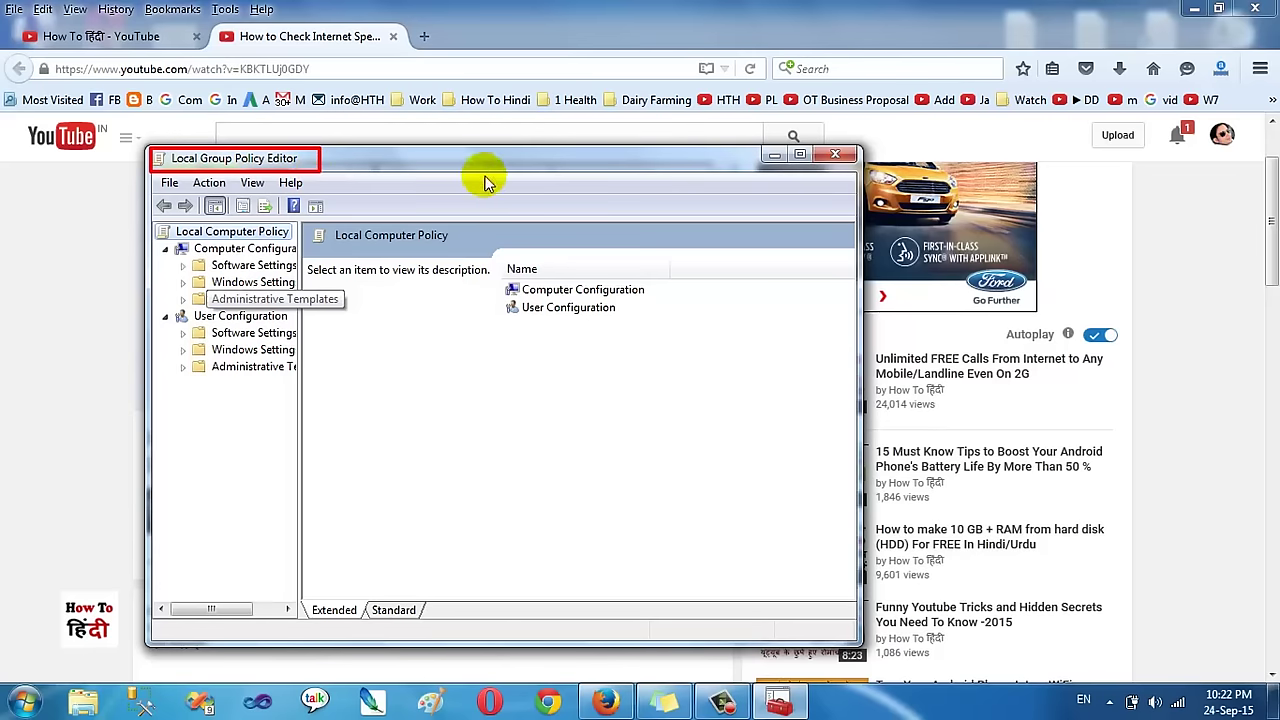
left_click_drag(497, 157, 508, 128)
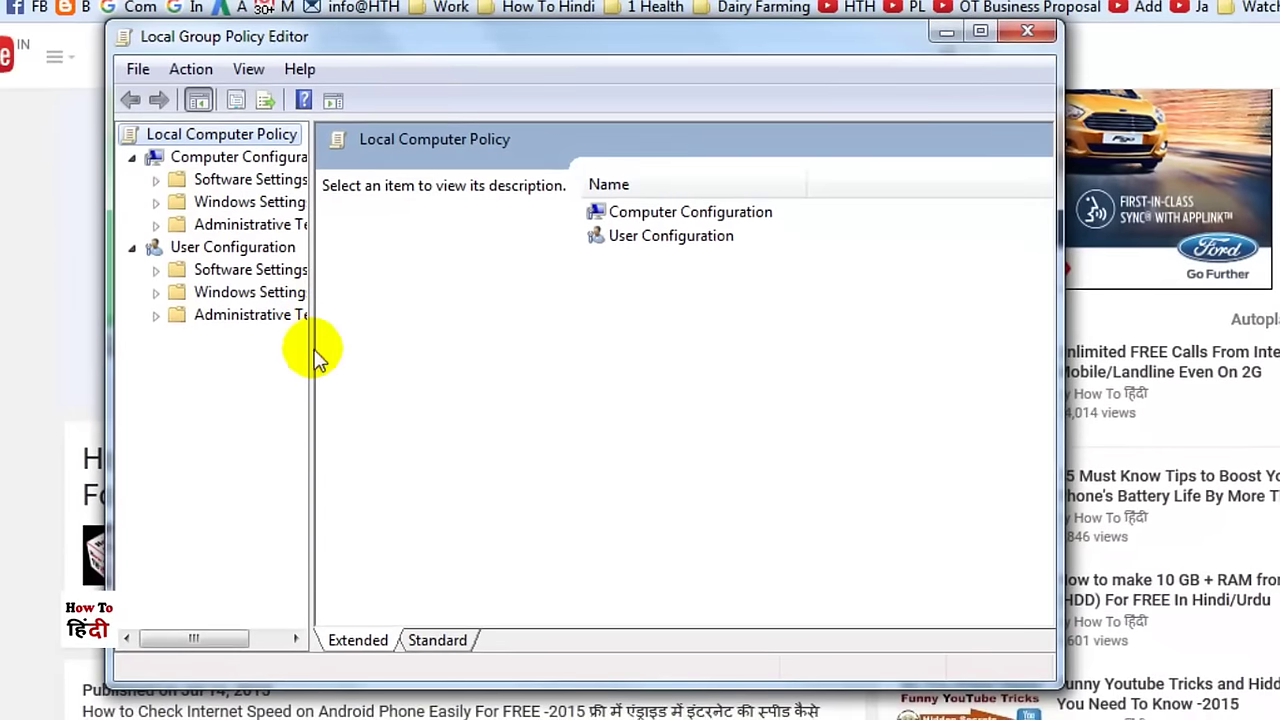
left_click_drag(312, 348, 409, 349)
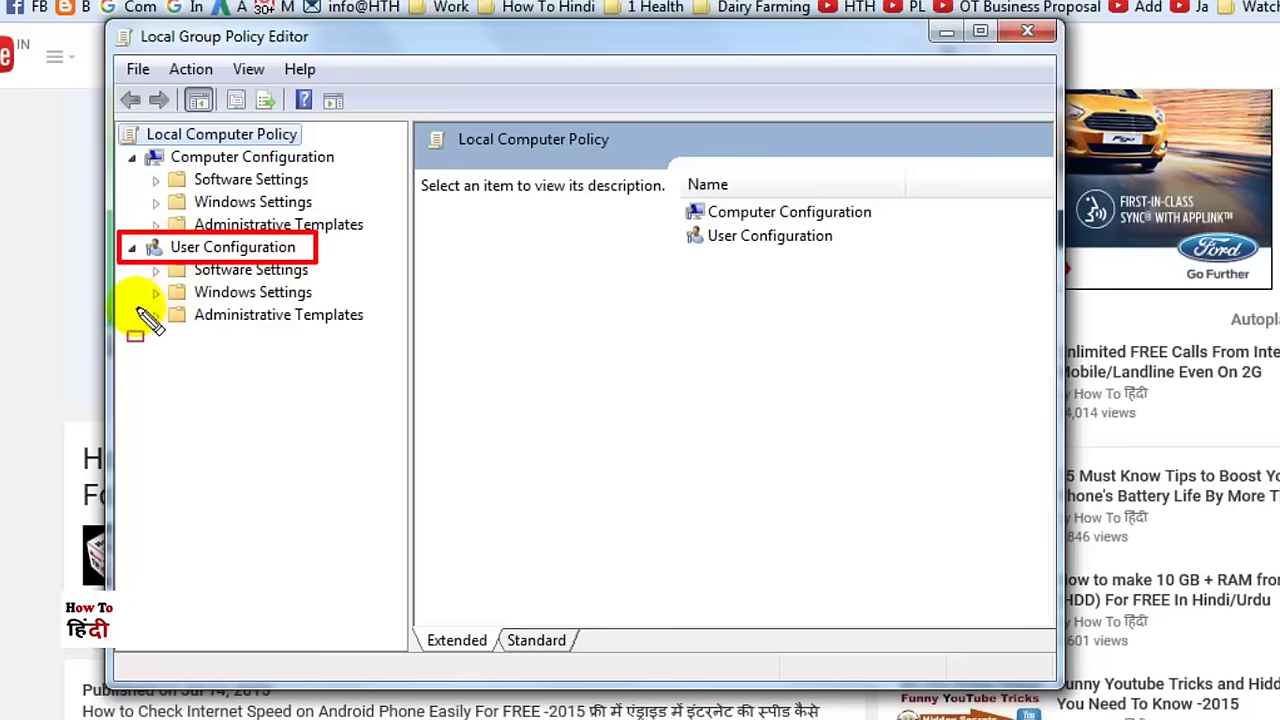
Step: Show the Personalization policies under User Configuration > Administrative Templates > Control Panel in a maximized editor window
left_click_drag(137, 305, 378, 331)
key("Escape")
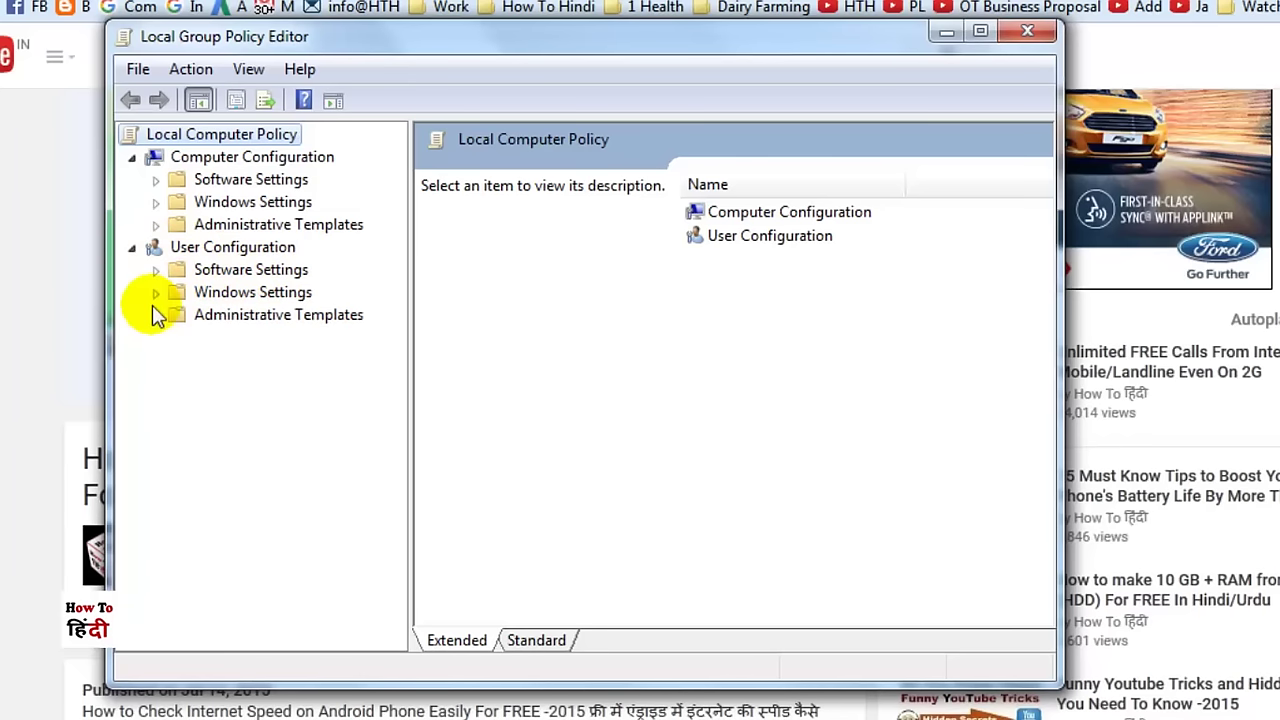
left_click(155, 316)
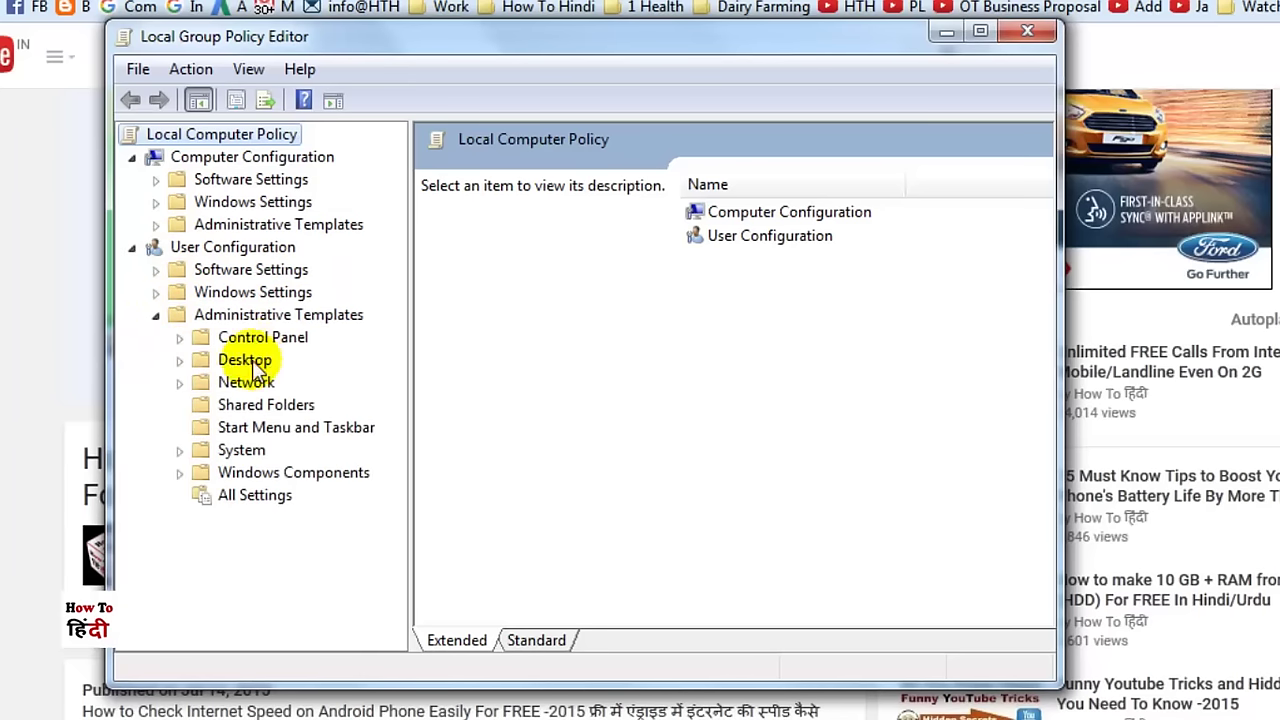
left_click_drag(152, 325, 350, 368)
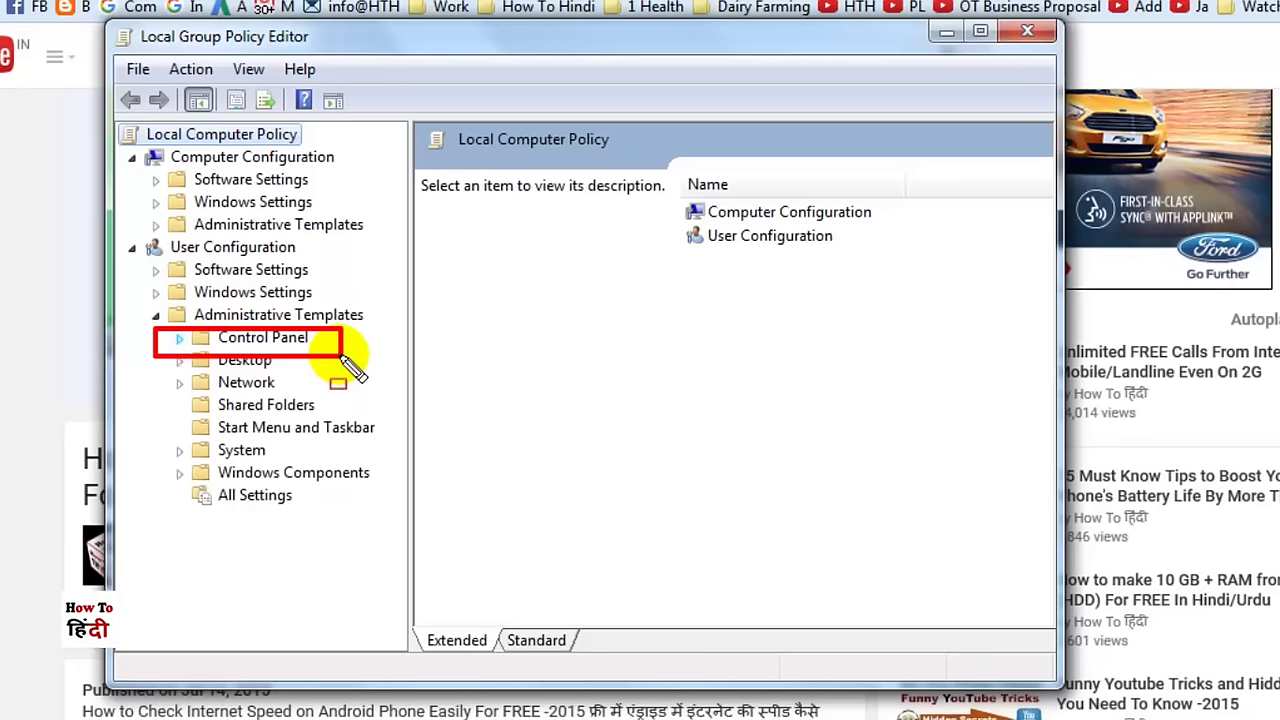
key("Escape")
double_click(245, 342)
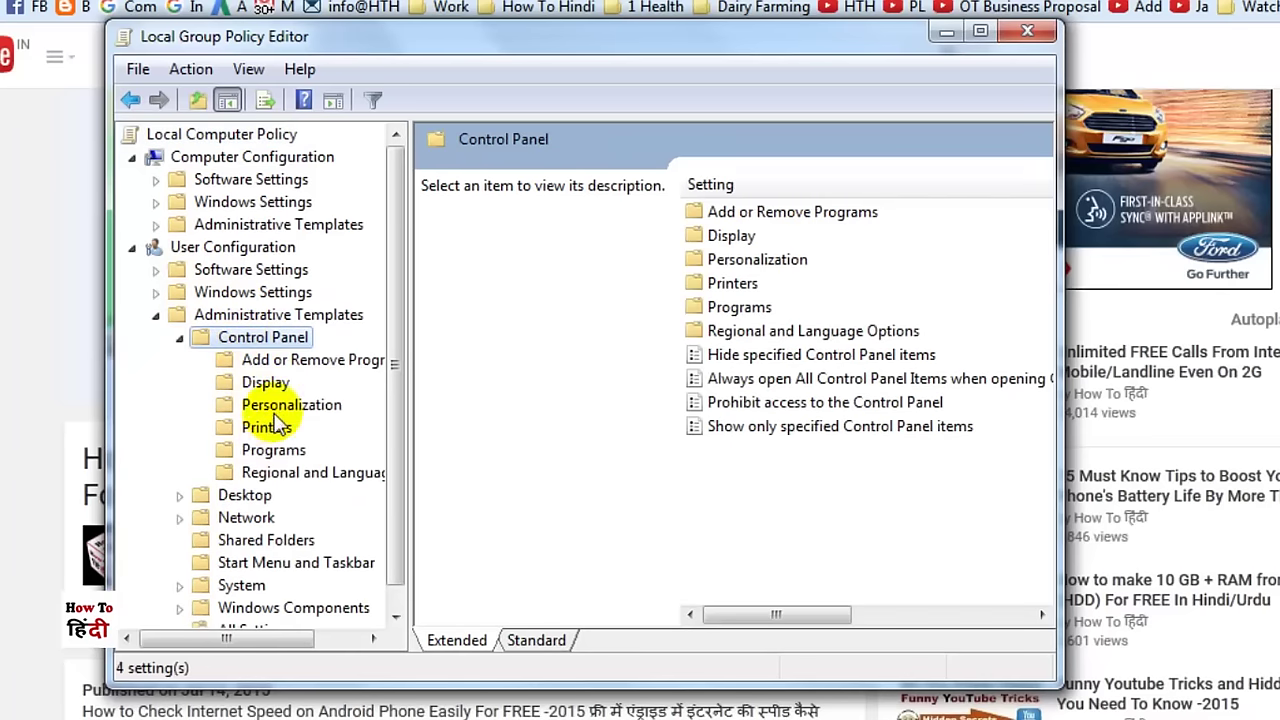
left_click_drag(186, 391, 366, 425)
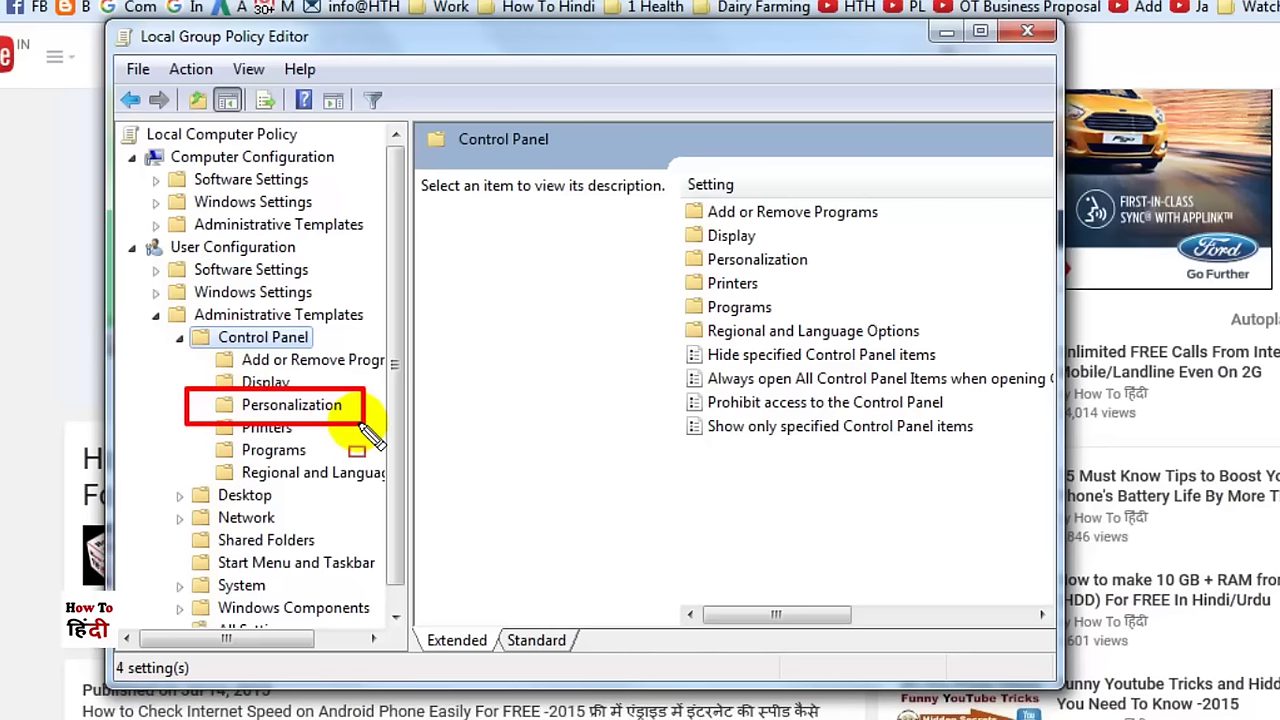
left_click(292, 406)
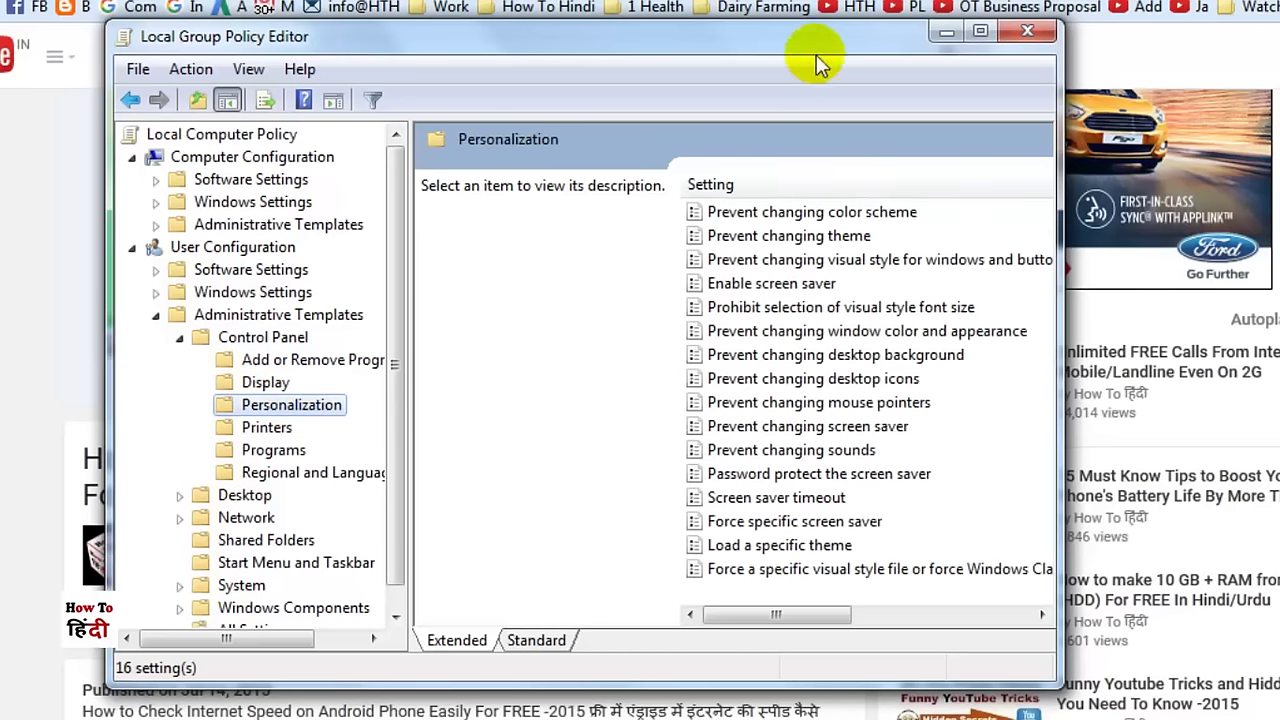
double_click(851, 48)
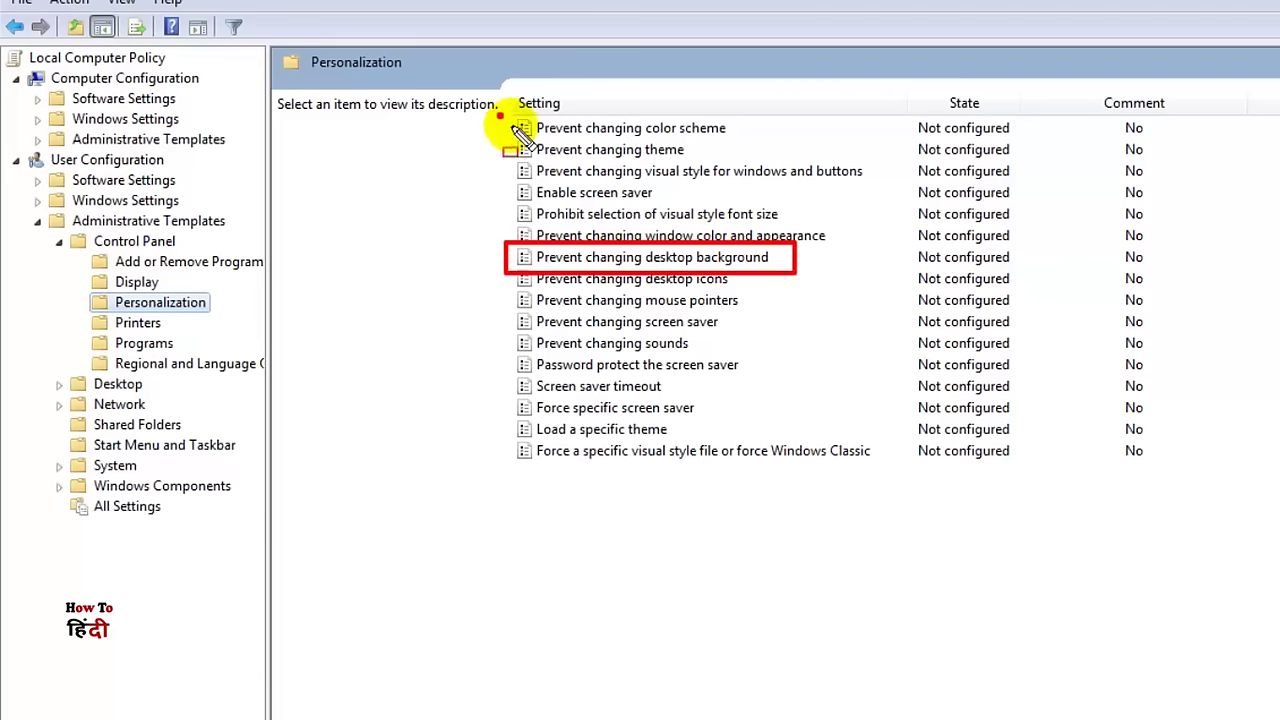
Step: Review the available Personalization policies, including those for screen saver timeout, loading a specific theme and color scheme
mouse_move(499, 117)
left_mouse_down()
mouse_move(943, 200)
mouse_move(1137, 325)
mouse_move(1215, 500)
left_mouse_up()
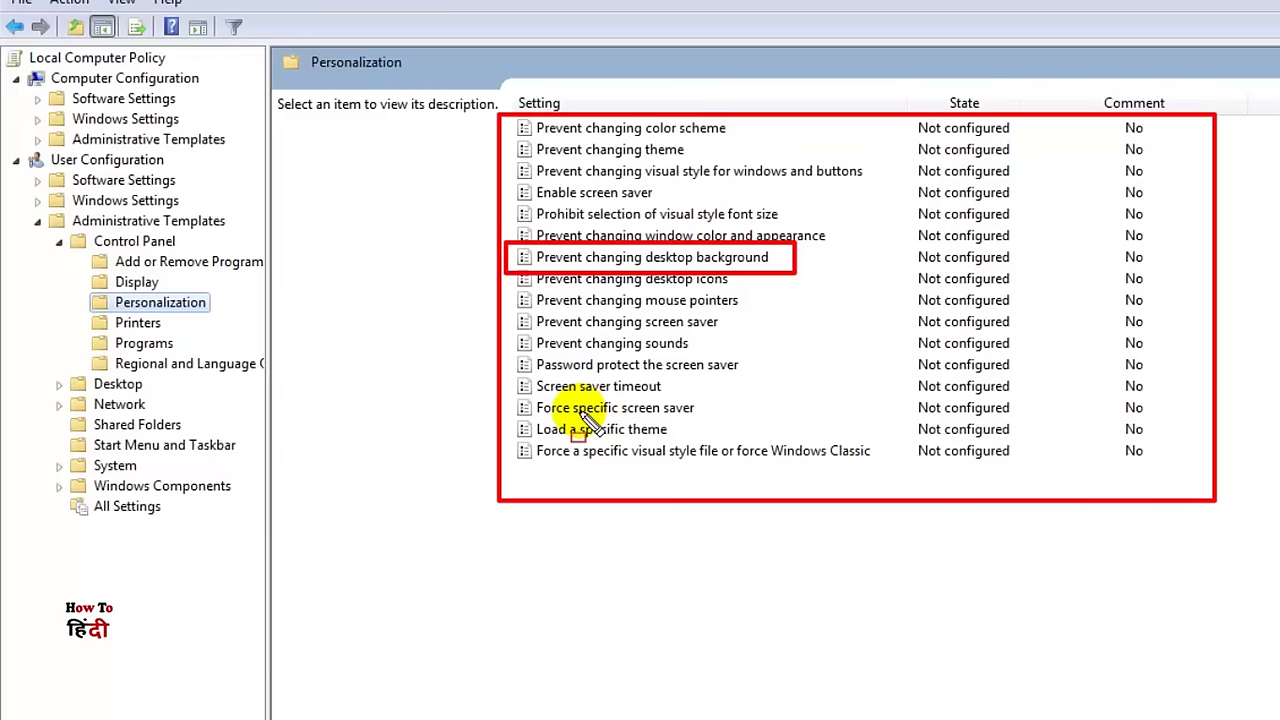
left_click_drag(480, 372, 685, 397)
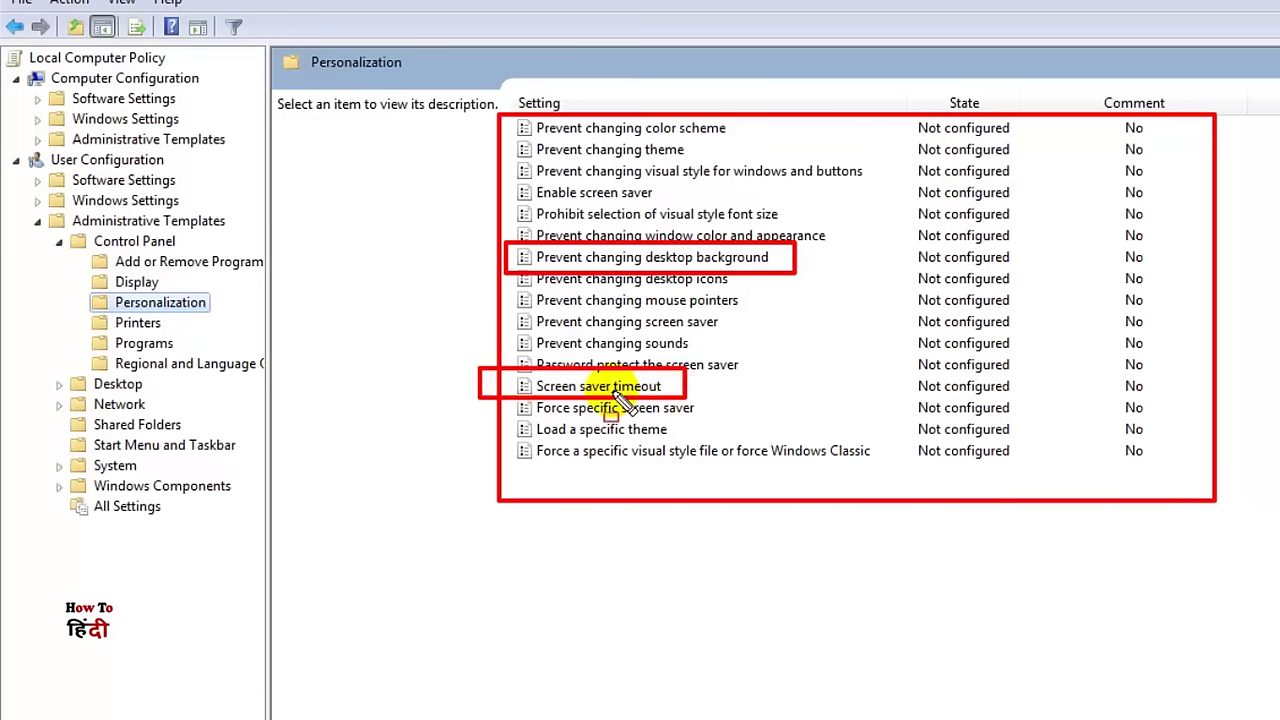
left_click_drag(470, 418, 706, 441)
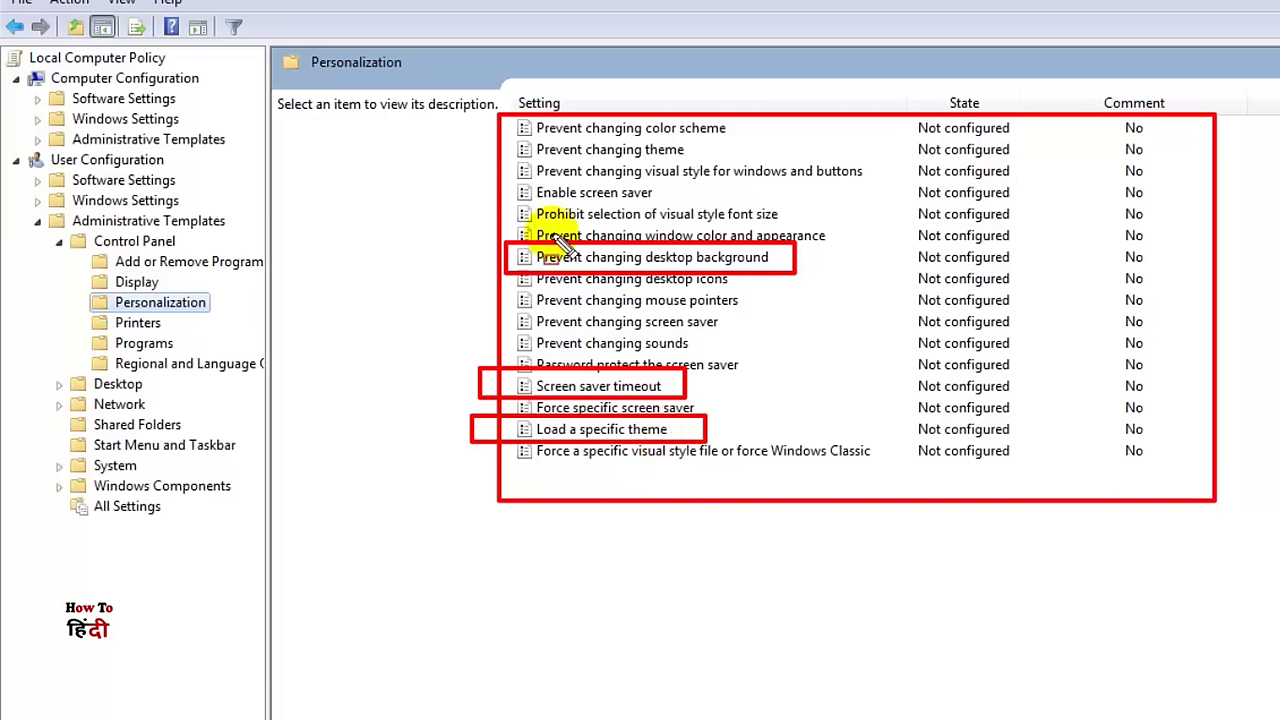
left_click_drag(490, 116, 749, 143)
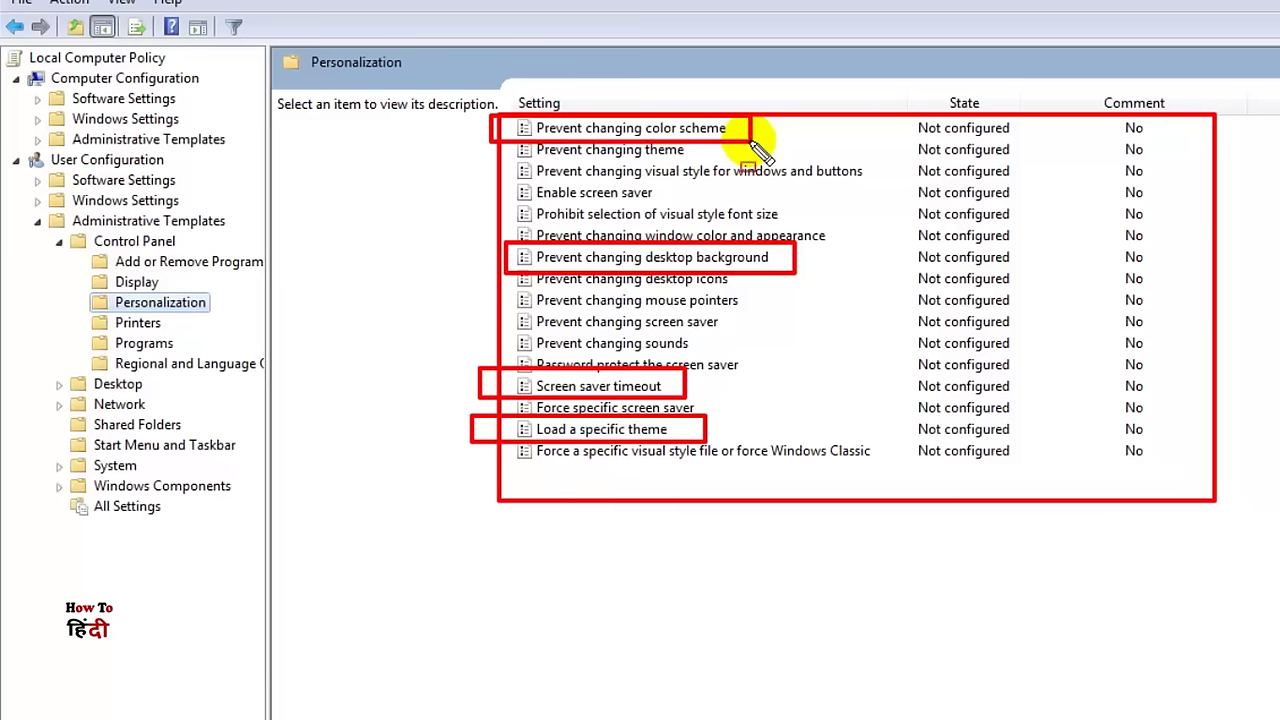
key("Escape")
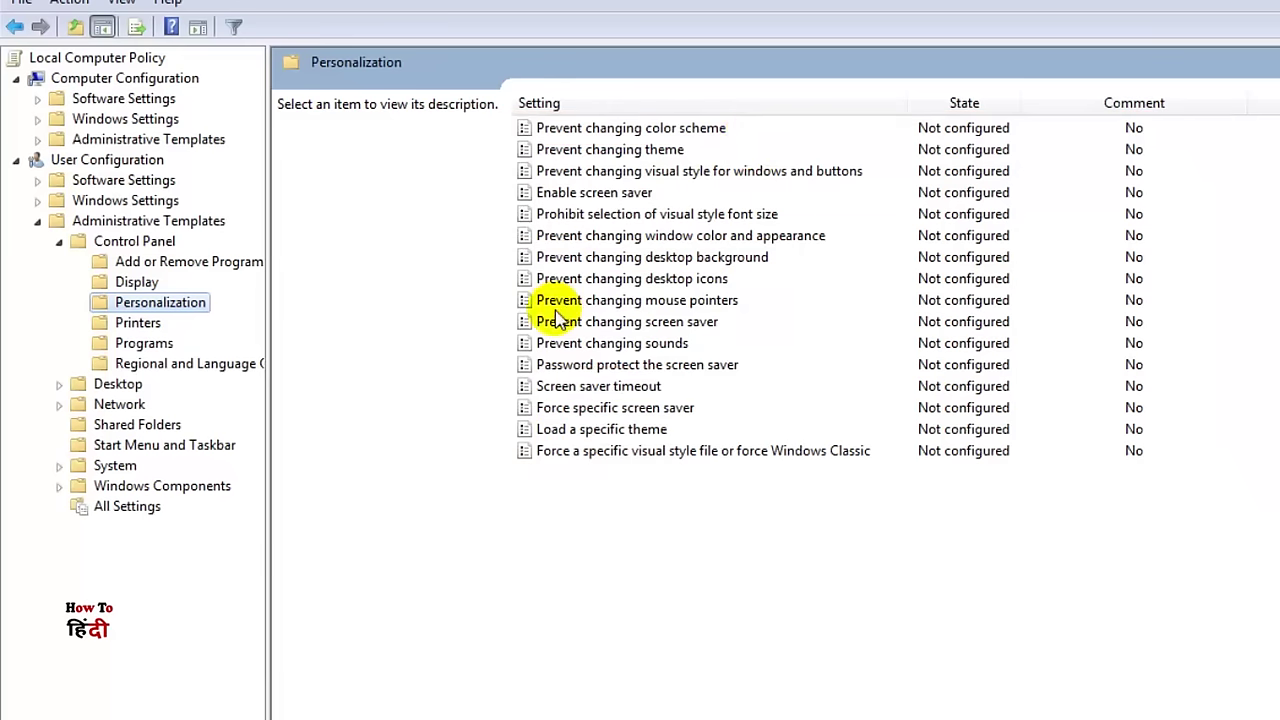
Step: Set the "Prevent changing desktop background" policy to Enabled and apply it
mouse_move(484, 247)
left_mouse_down()
mouse_move(735, 283)
mouse_move(790, 272)
left_mouse_up()
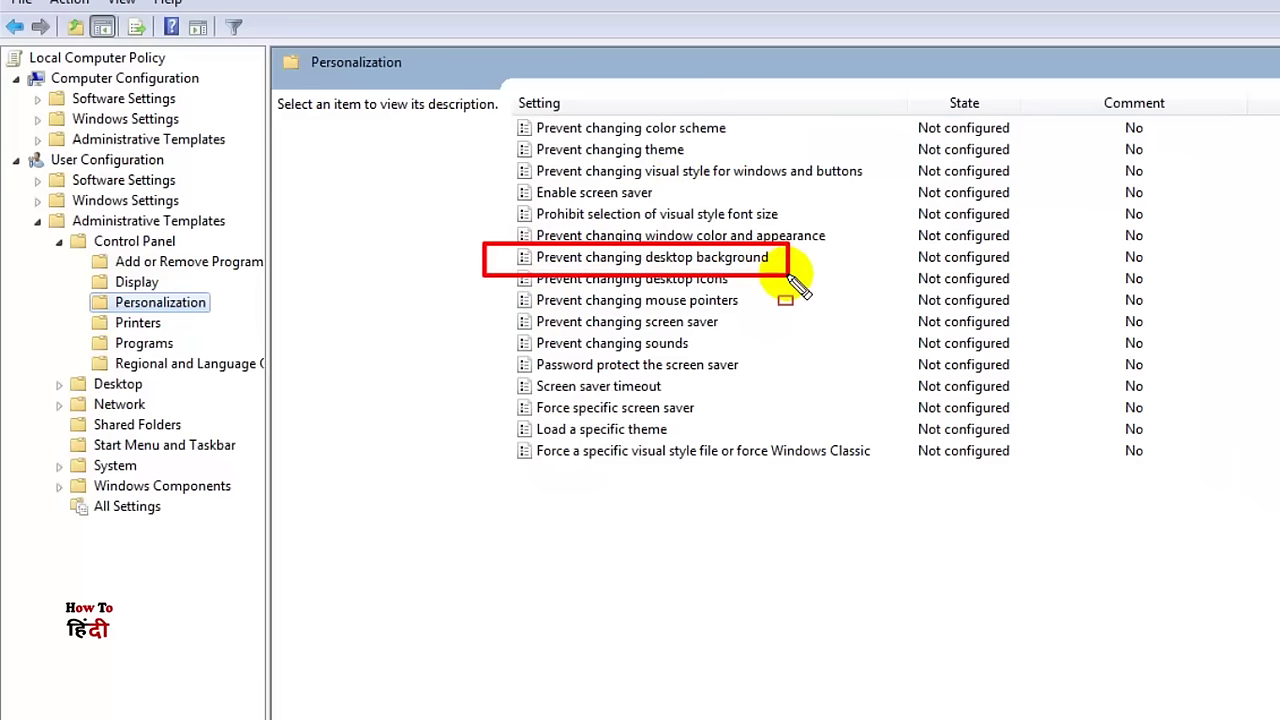
key("Escape")
left_click(730, 262)
left_click(730, 262)
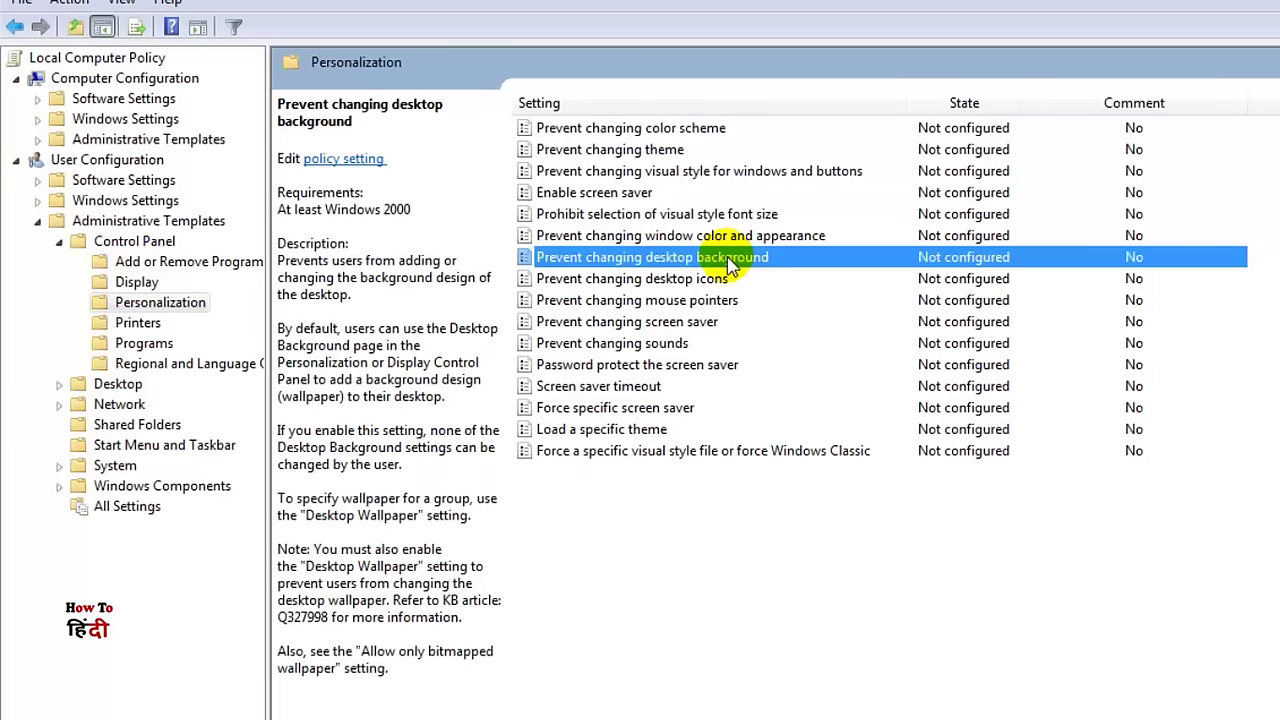
double_click(730, 262)
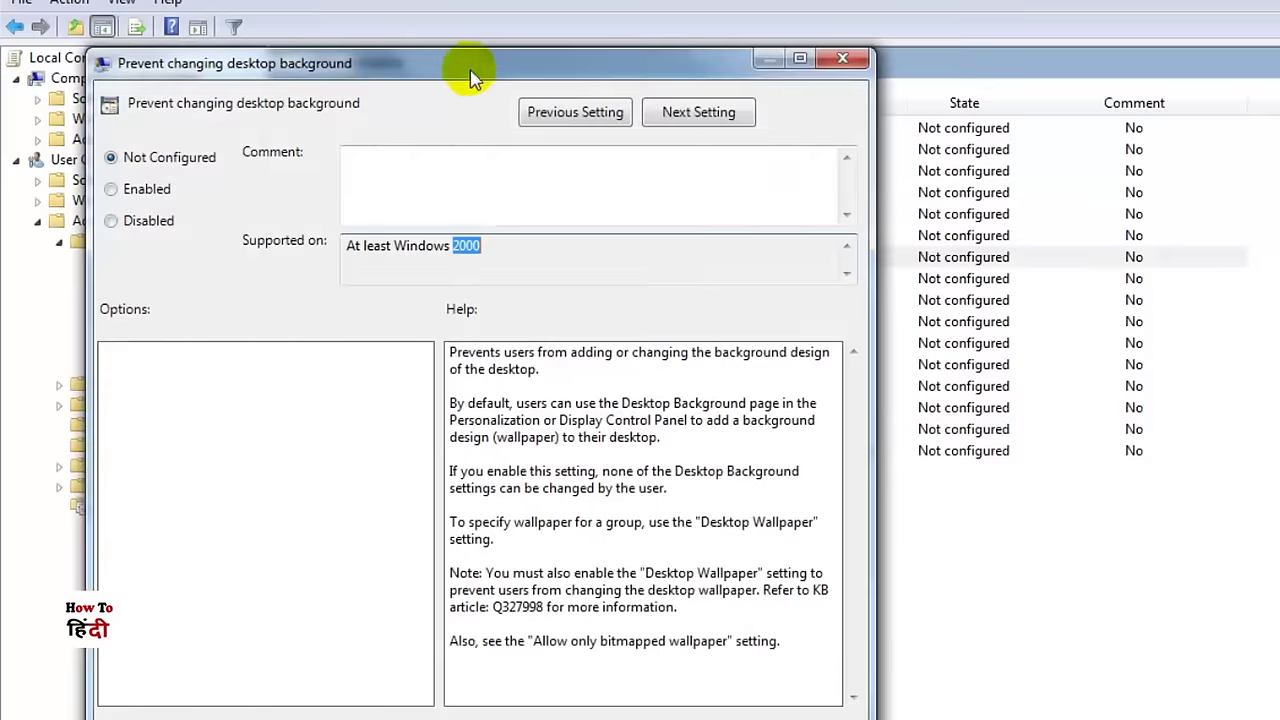
left_click_drag(482, 68, 621, 41)
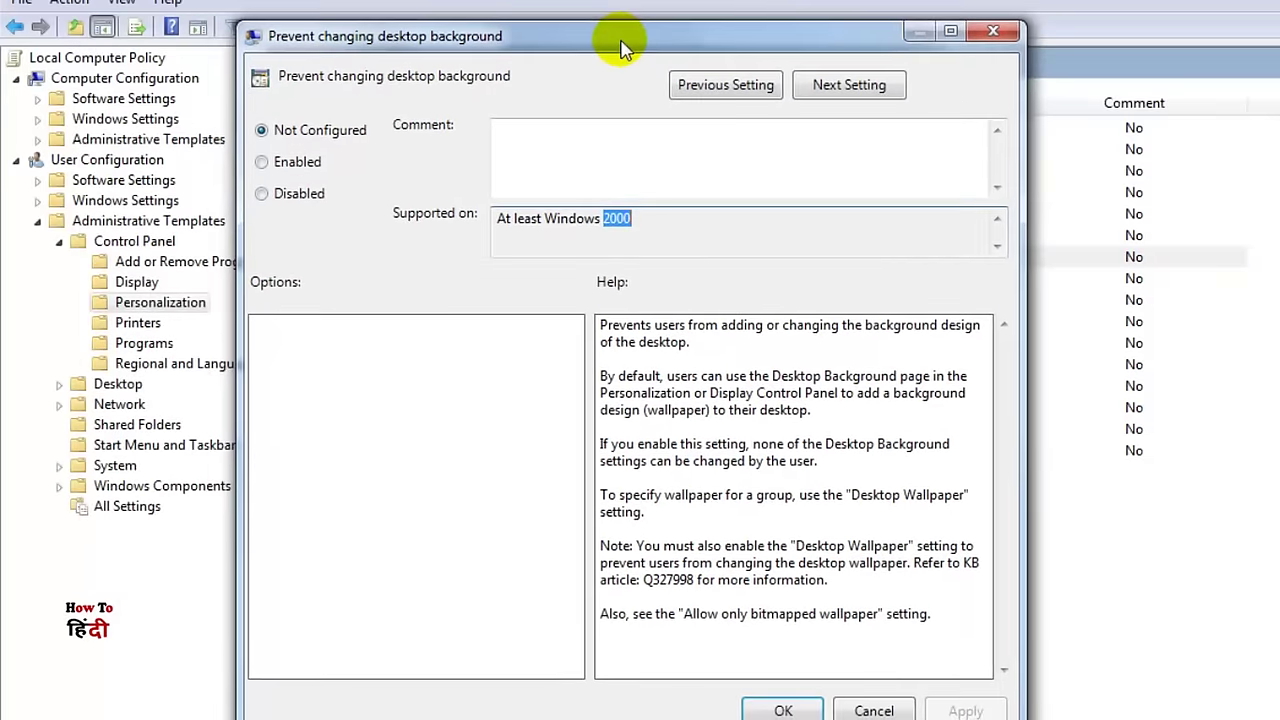
left_click(264, 164)
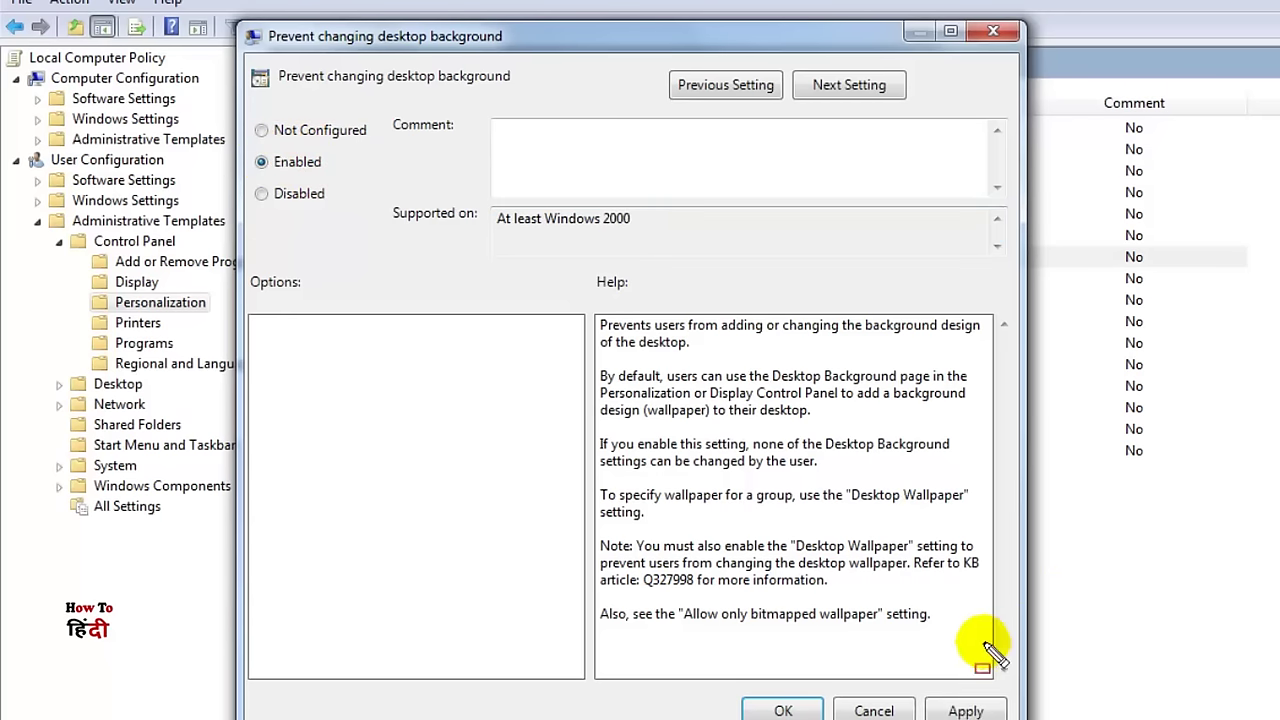
left_click(964, 708)
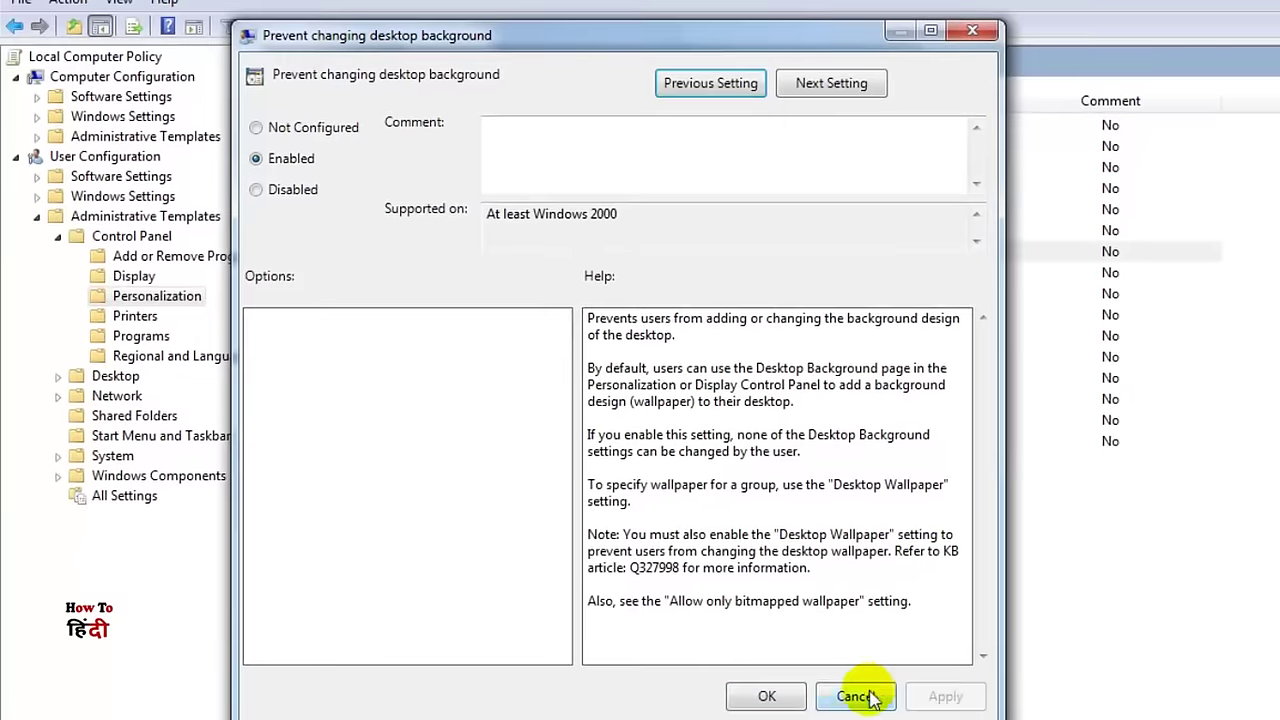
left_click(790, 692)
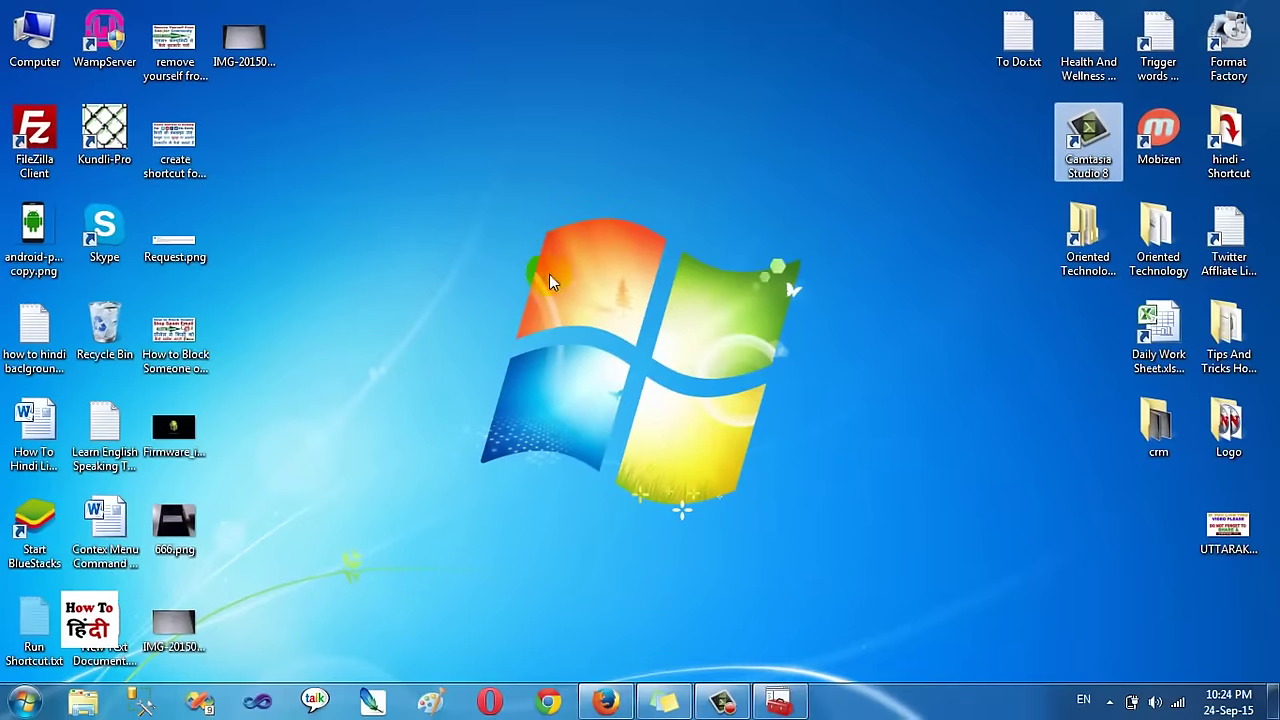
Step: Check the Desktop Background option in the desktop's Personalization window and return to the Local Group Policy Editor
right_click(444, 260)
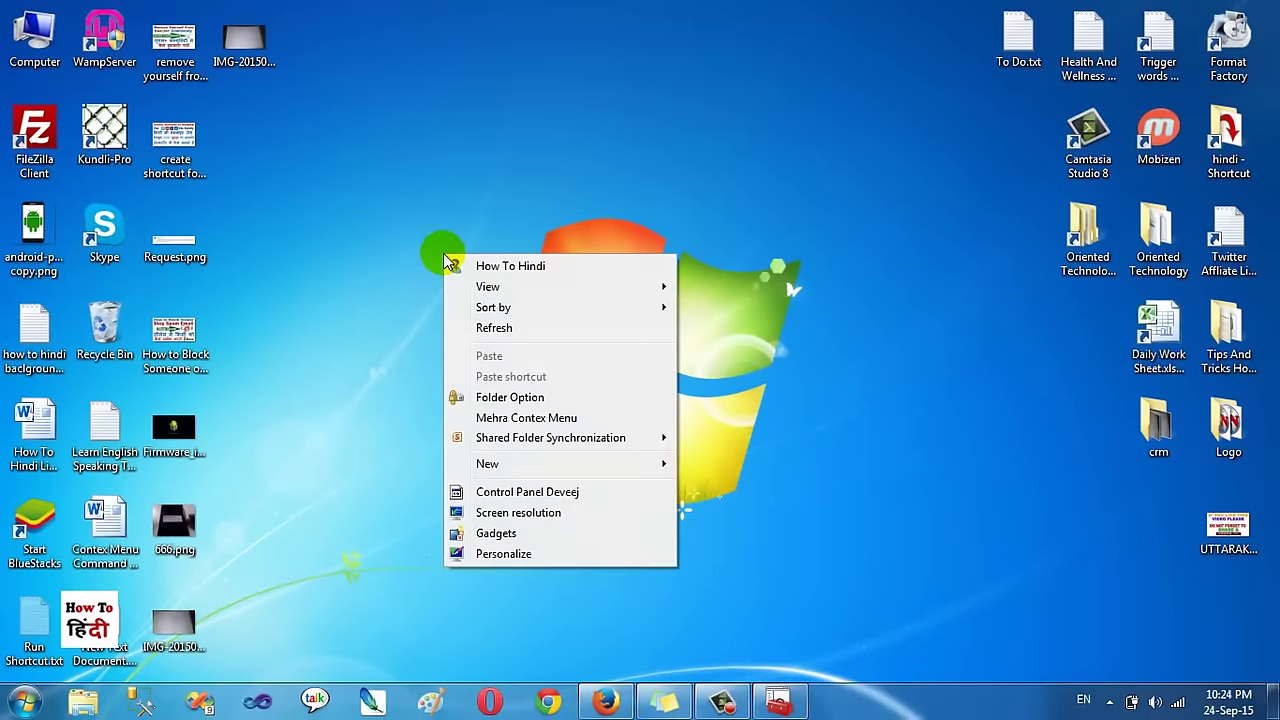
left_click(504, 554)
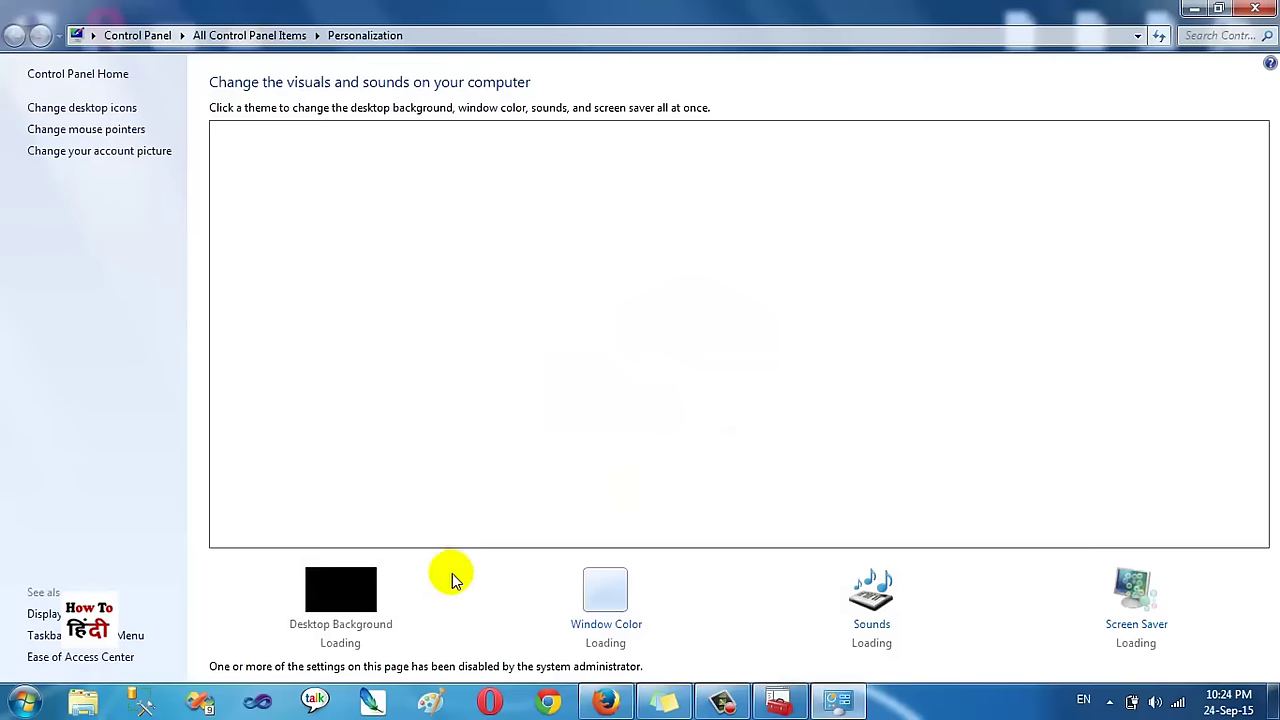
left_click_drag(260, 560, 438, 656)
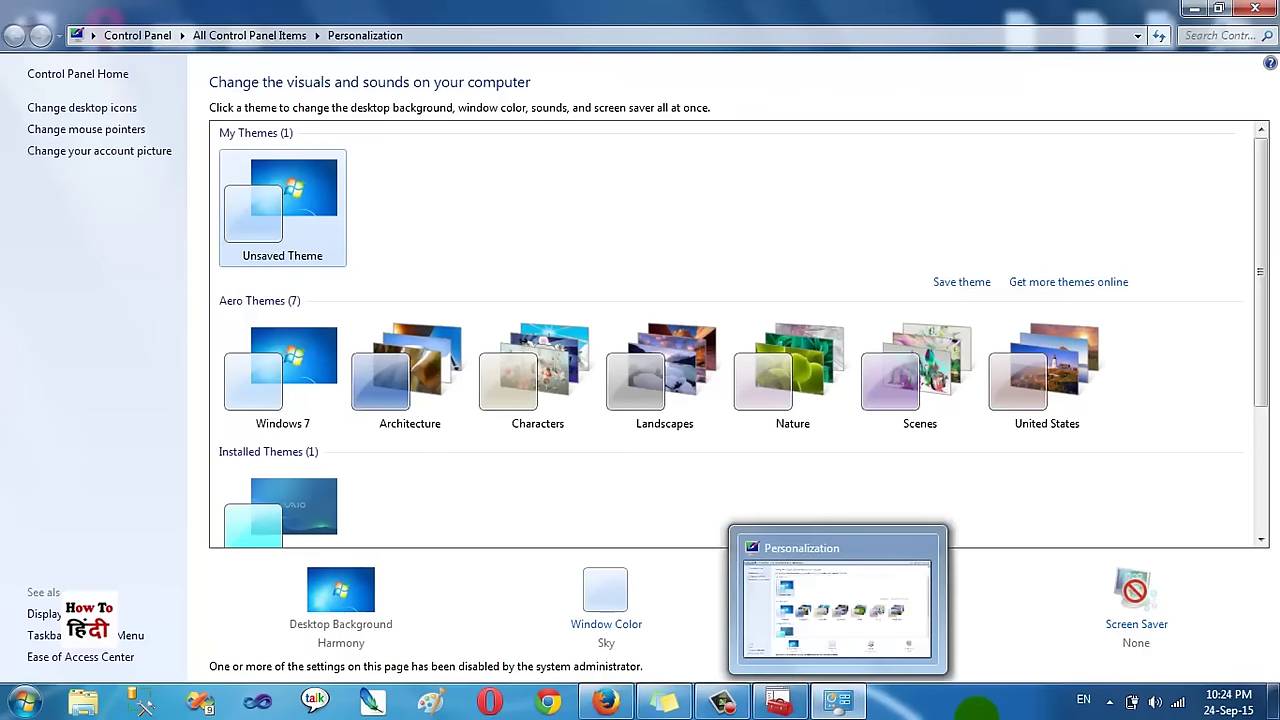
left_click(779, 702)
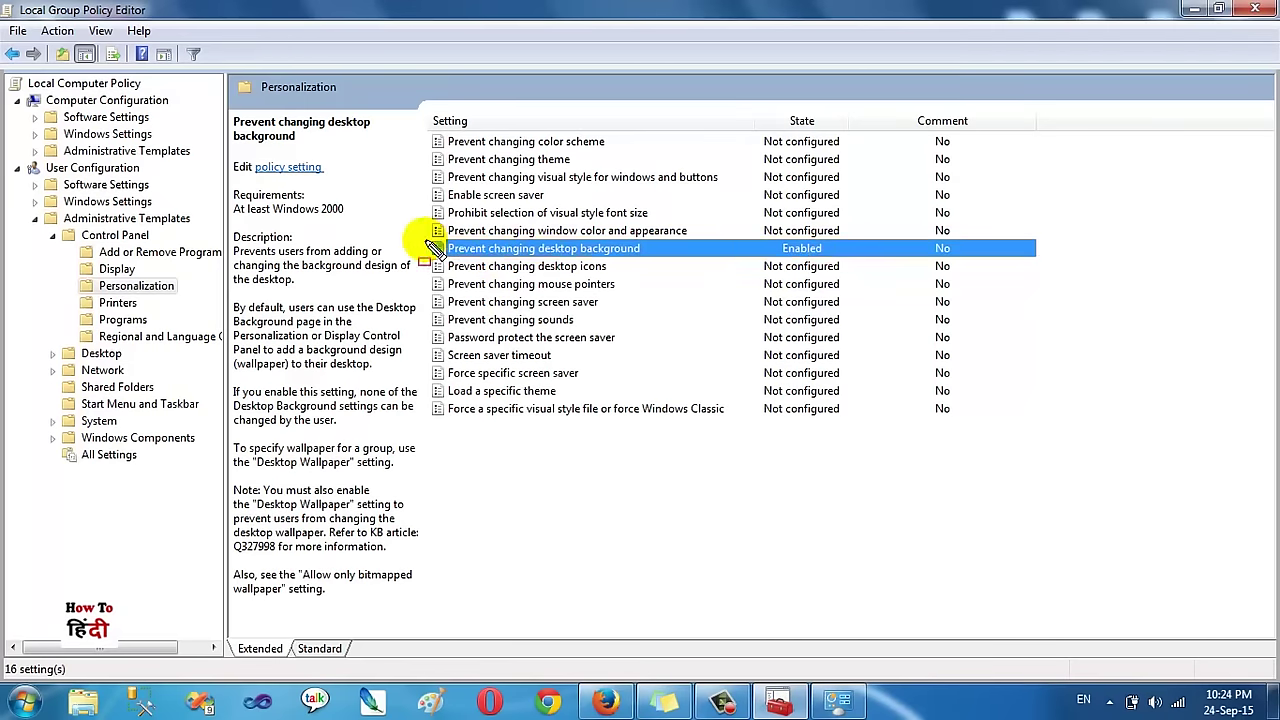
Step: Set the "Prevent changing desktop background" policy back to Not Configured and apply it
left_click_drag(428, 242, 846, 260)
double_click(783, 249)
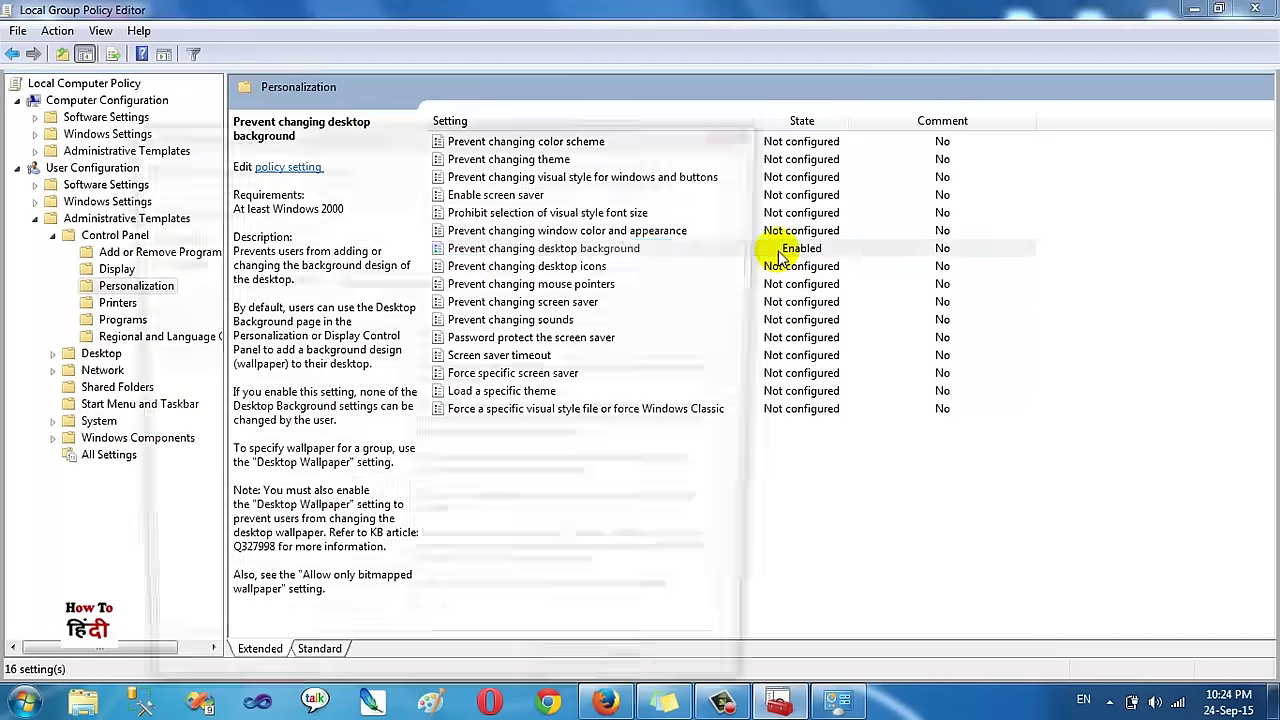
left_click(139, 208)
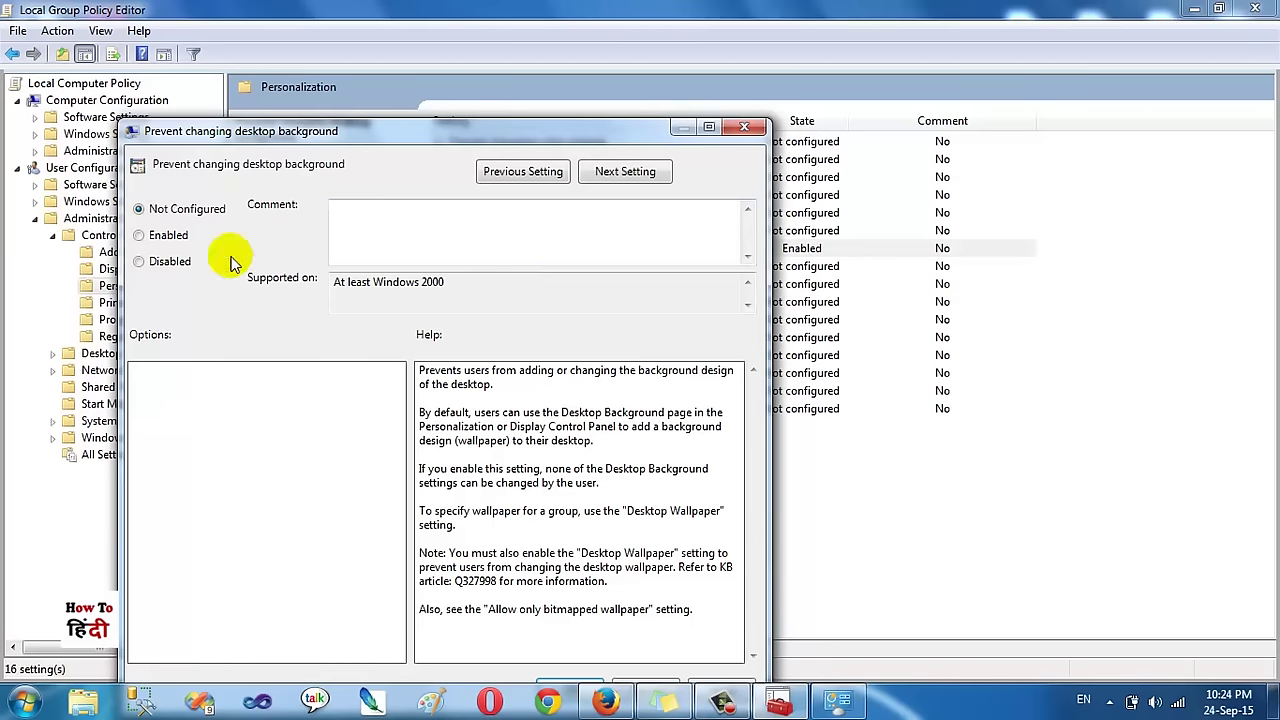
left_click_drag(535, 129, 569, 20)
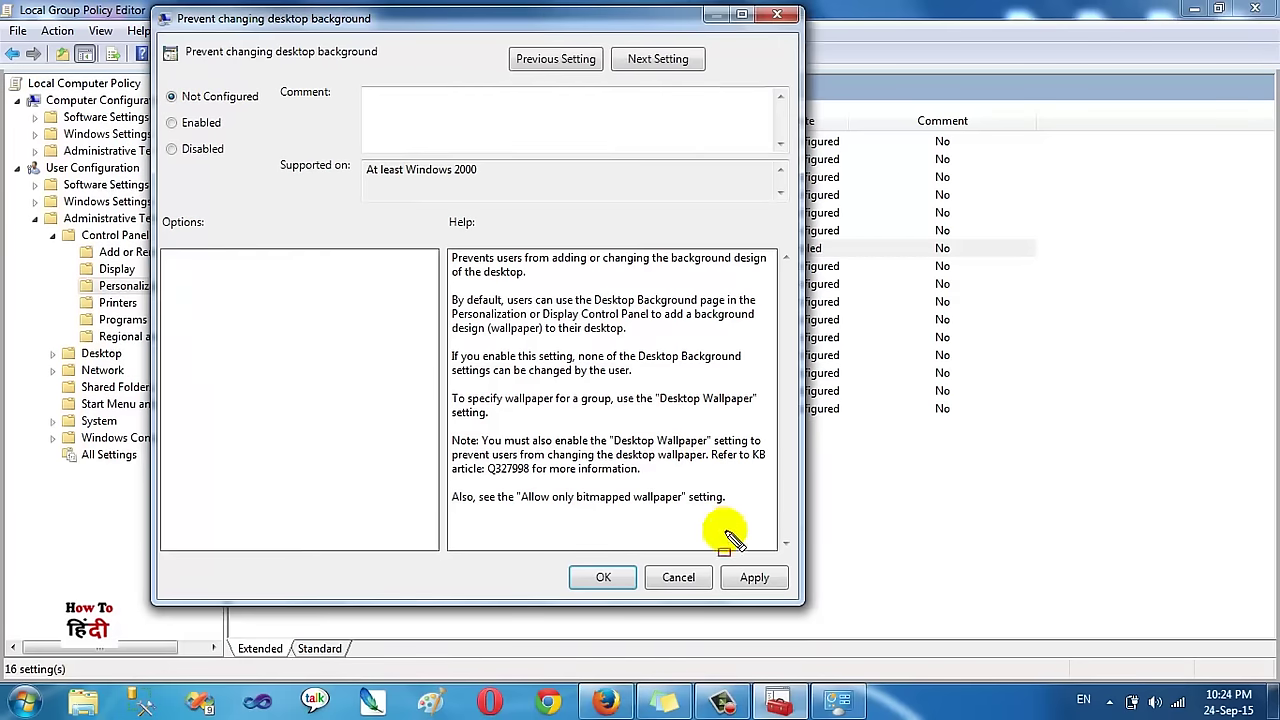
left_click(755, 578)
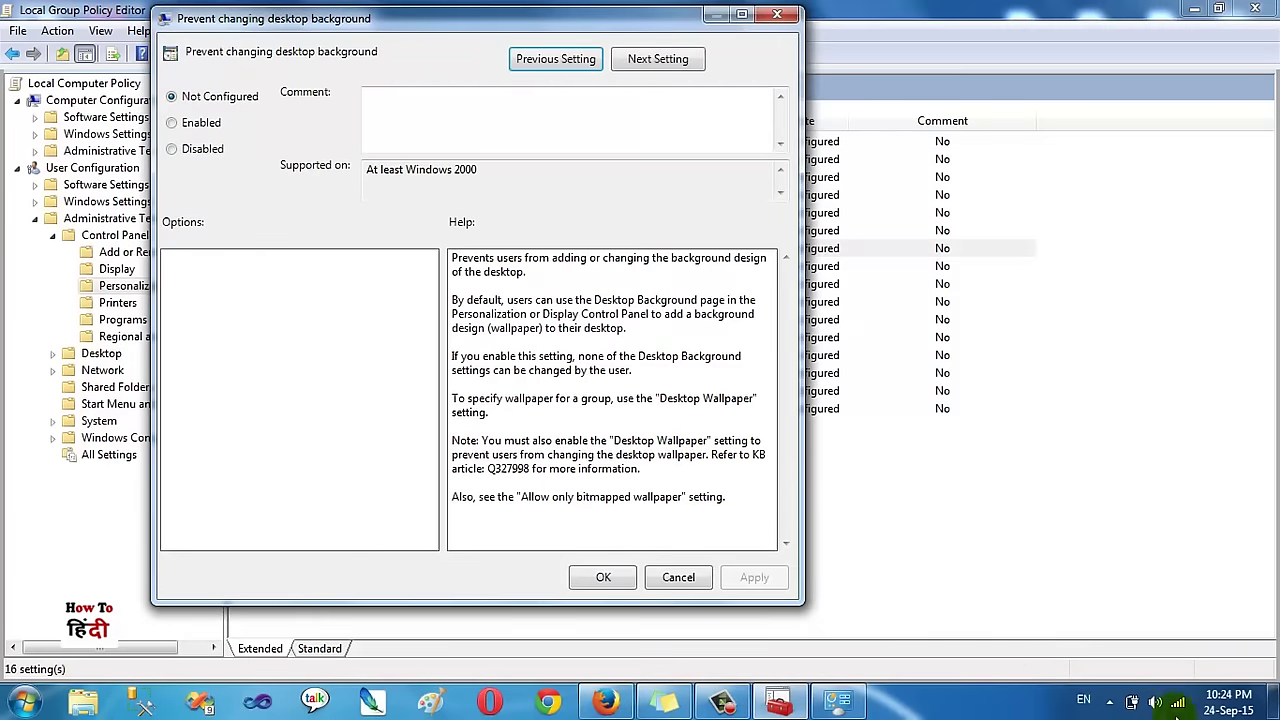
Step: Check the Desktop Background option in a maximized Personalization window opened from the desktop
left_click(1273, 700)
right_click(614, 285)
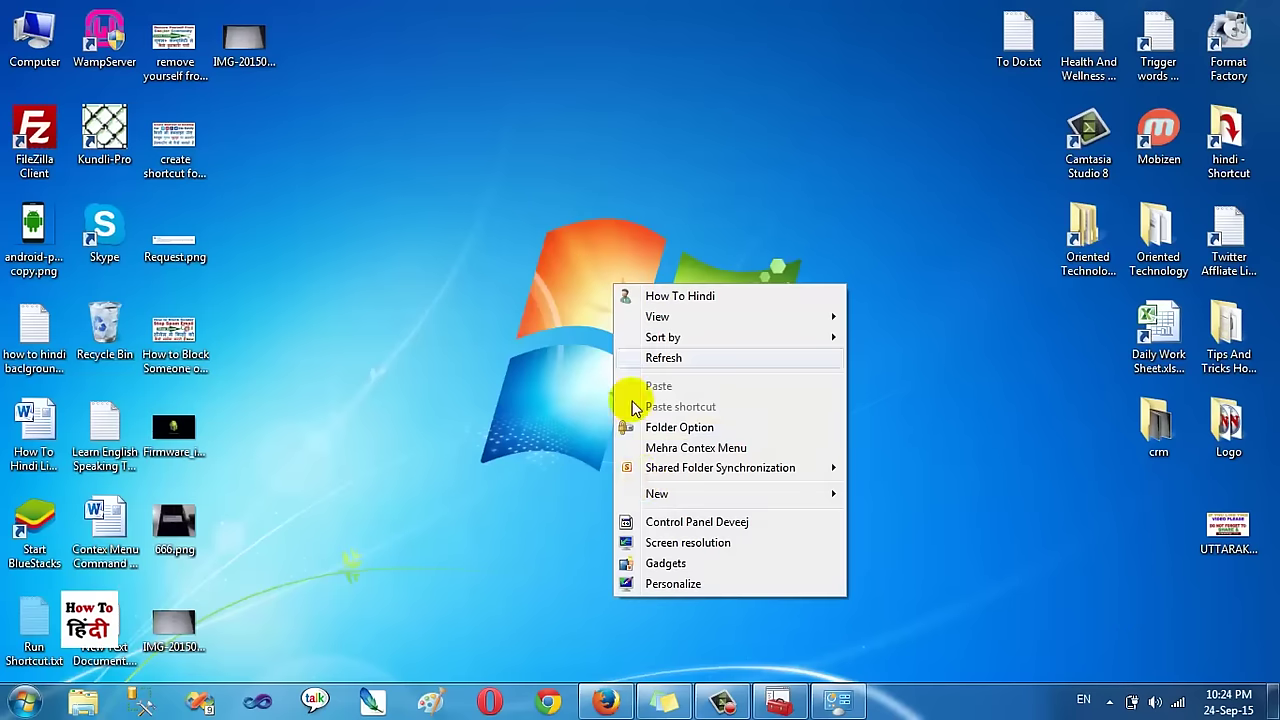
left_click(655, 582)
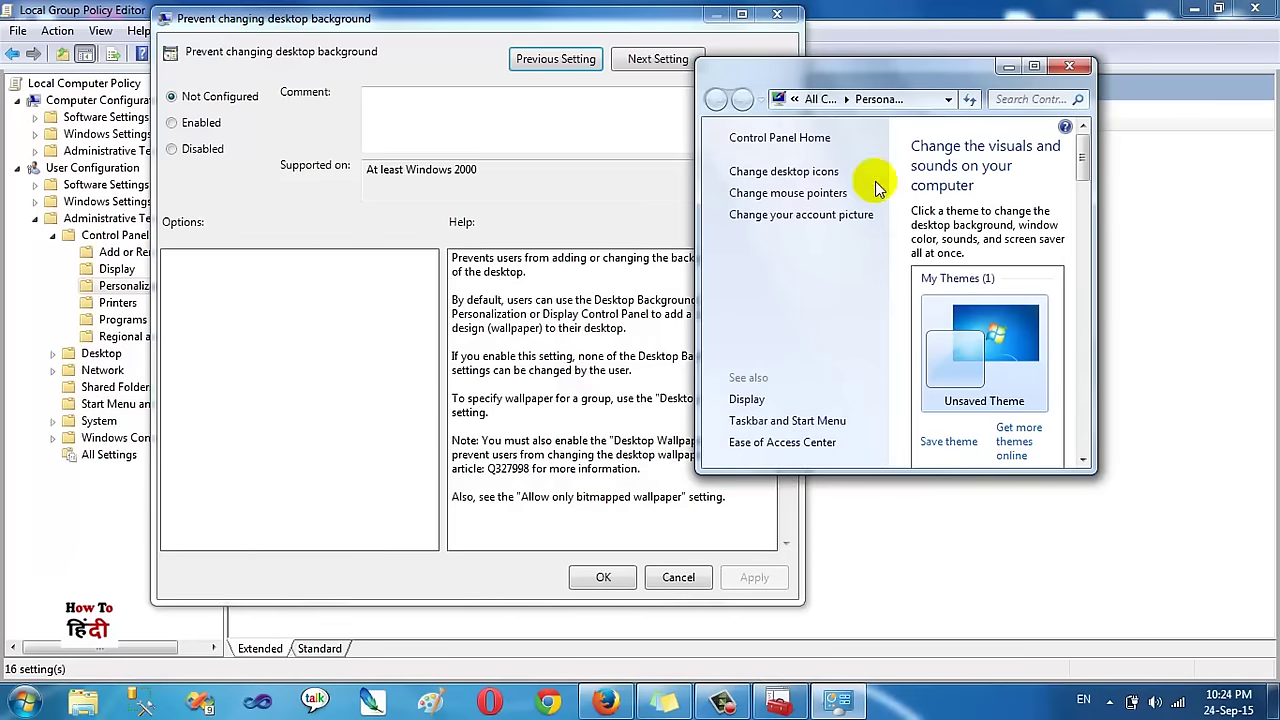
double_click(916, 67)
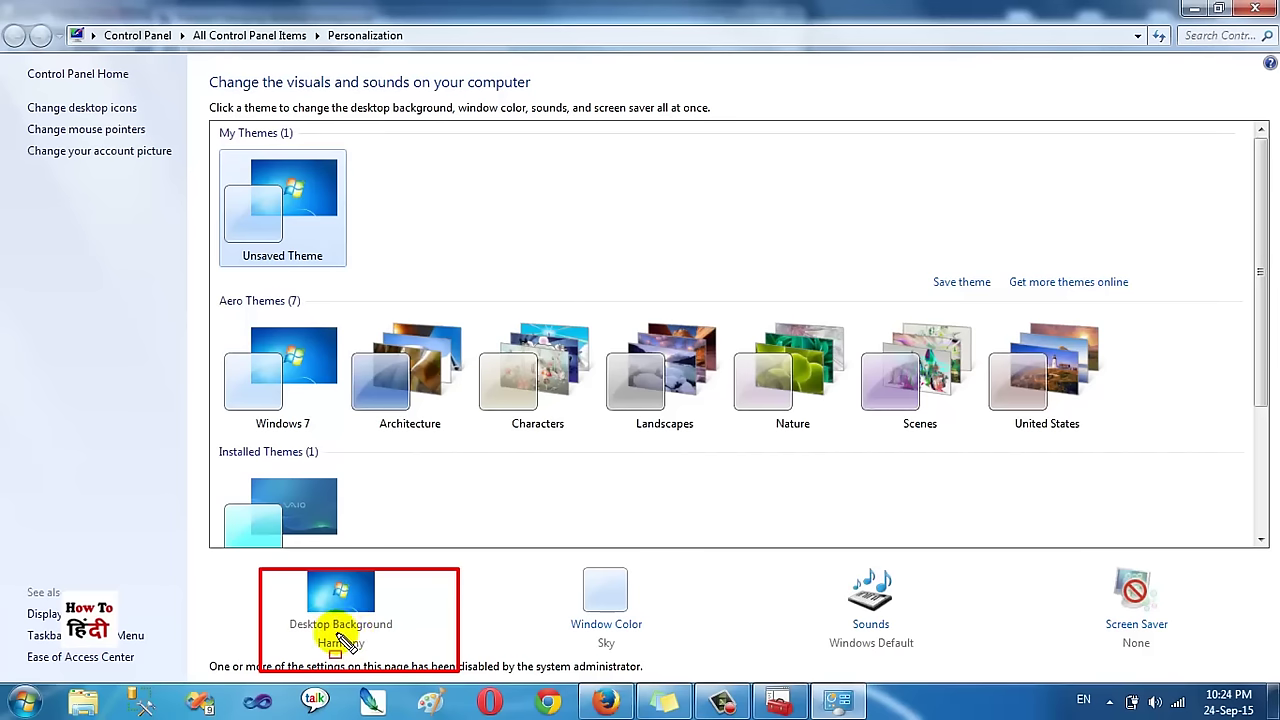
Step: Search for cmd and run cmd.exe as administrator
left_click(28, 698)
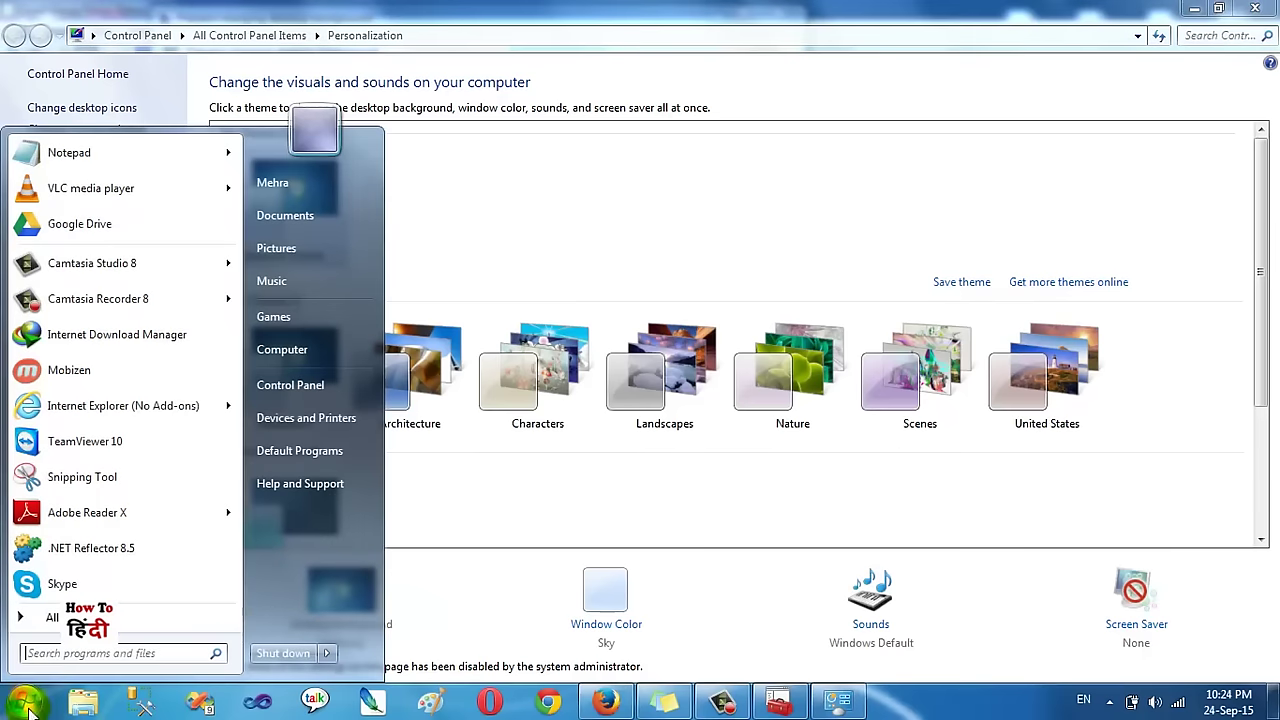
left_click(57, 652)
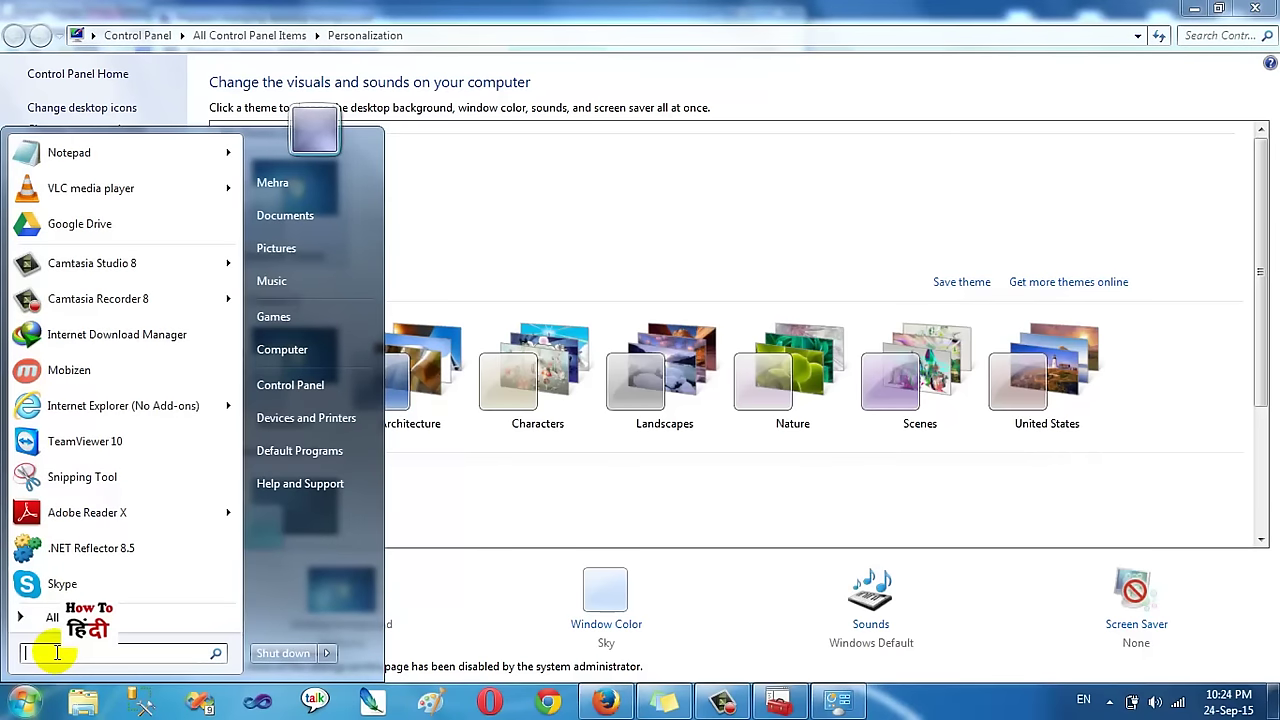
type("cmd")
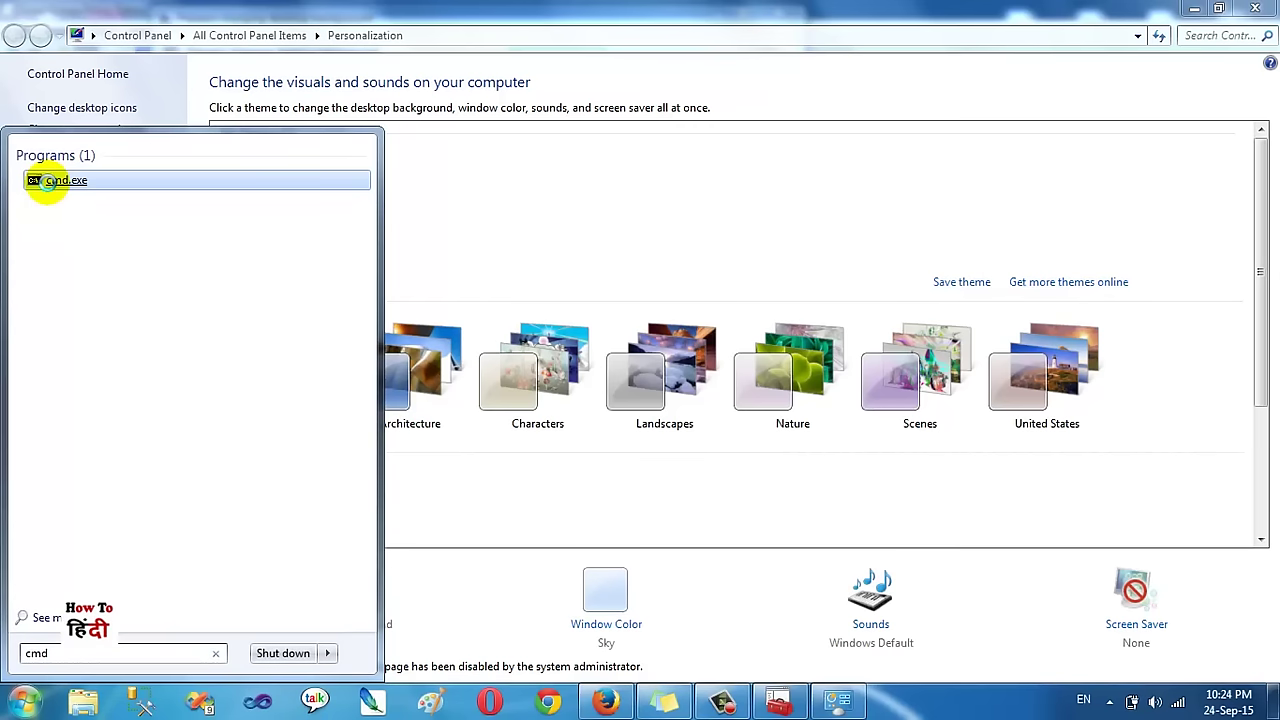
right_click(48, 181)
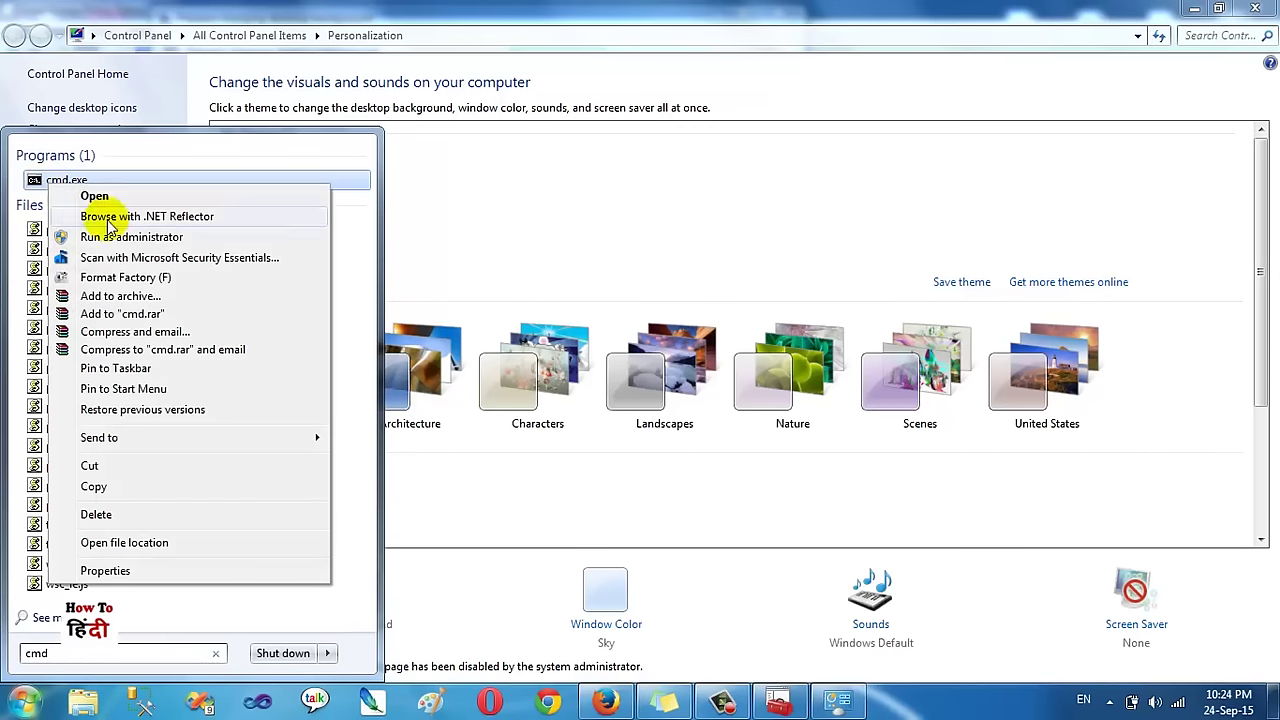
left_click(131, 240)
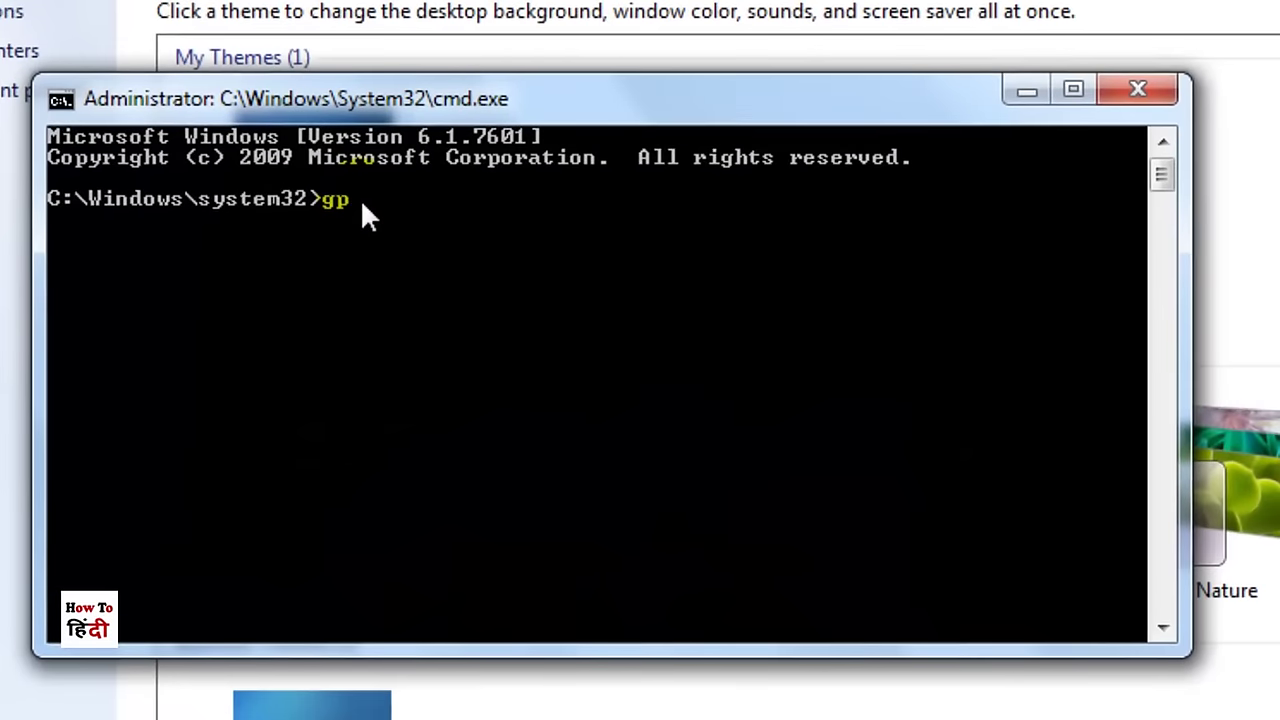
Step: Force a Group Policy update with the command gpupdate/force and minimize the command window
type("date/force")
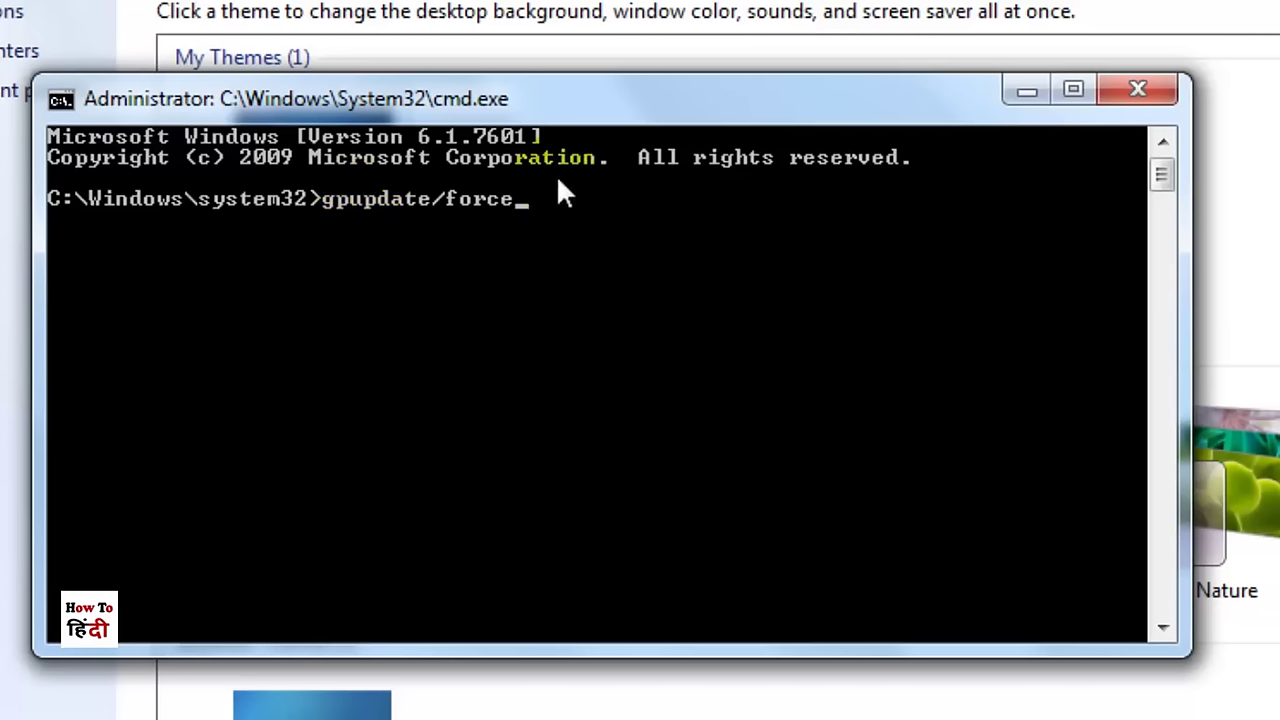
key("Return")
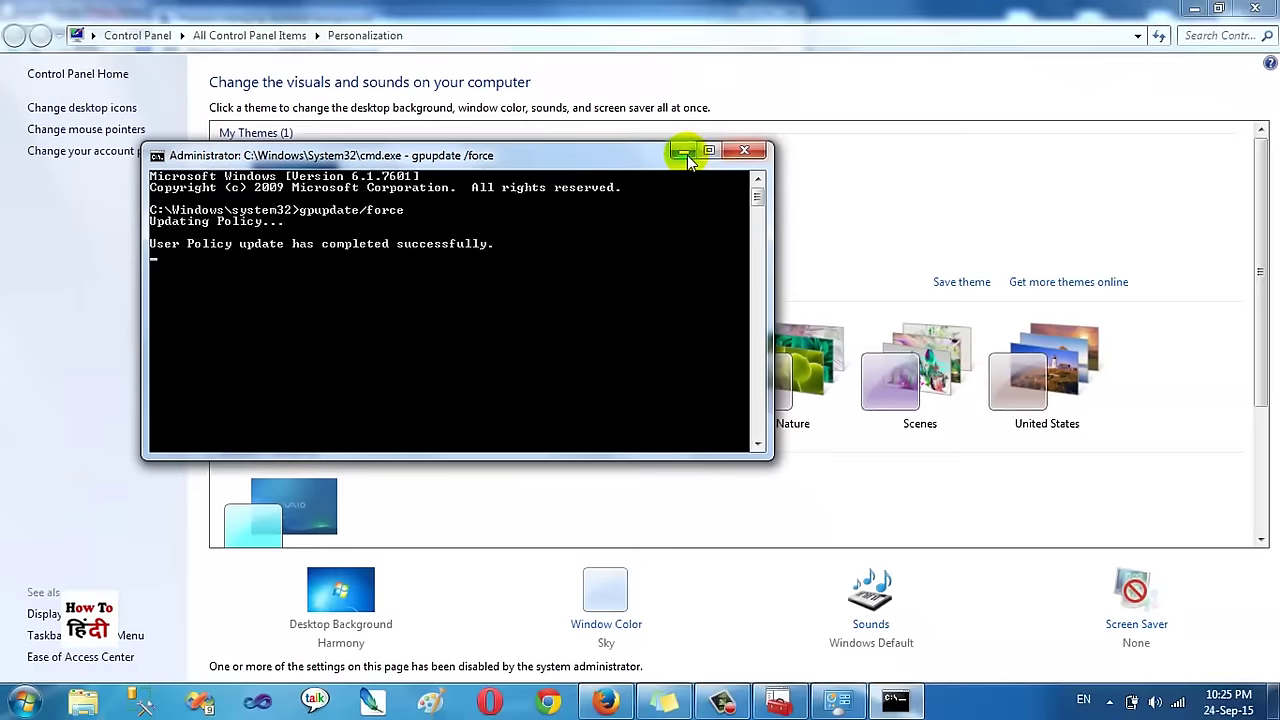
left_click(1027, 91)
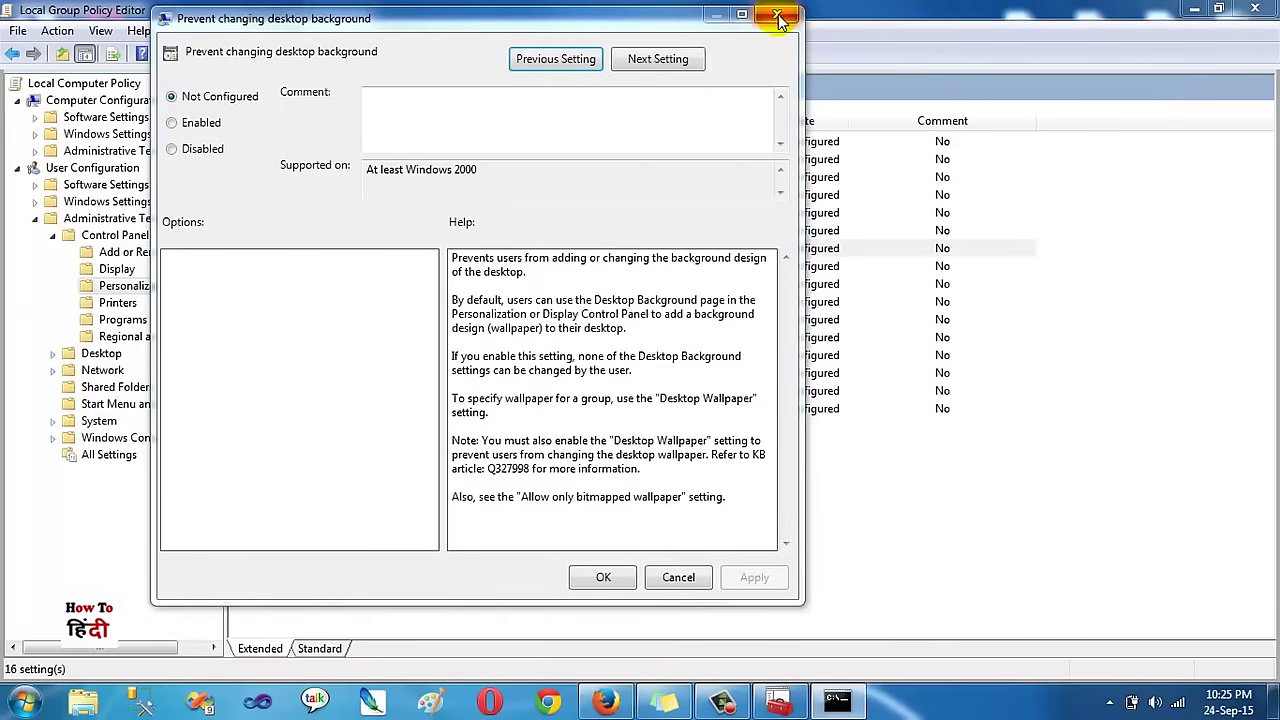
Step: Close the policy's settings dialog, minimize the Local Group Policy Editor and check the Desktop Background option in Personalization again
left_click(778, 15)
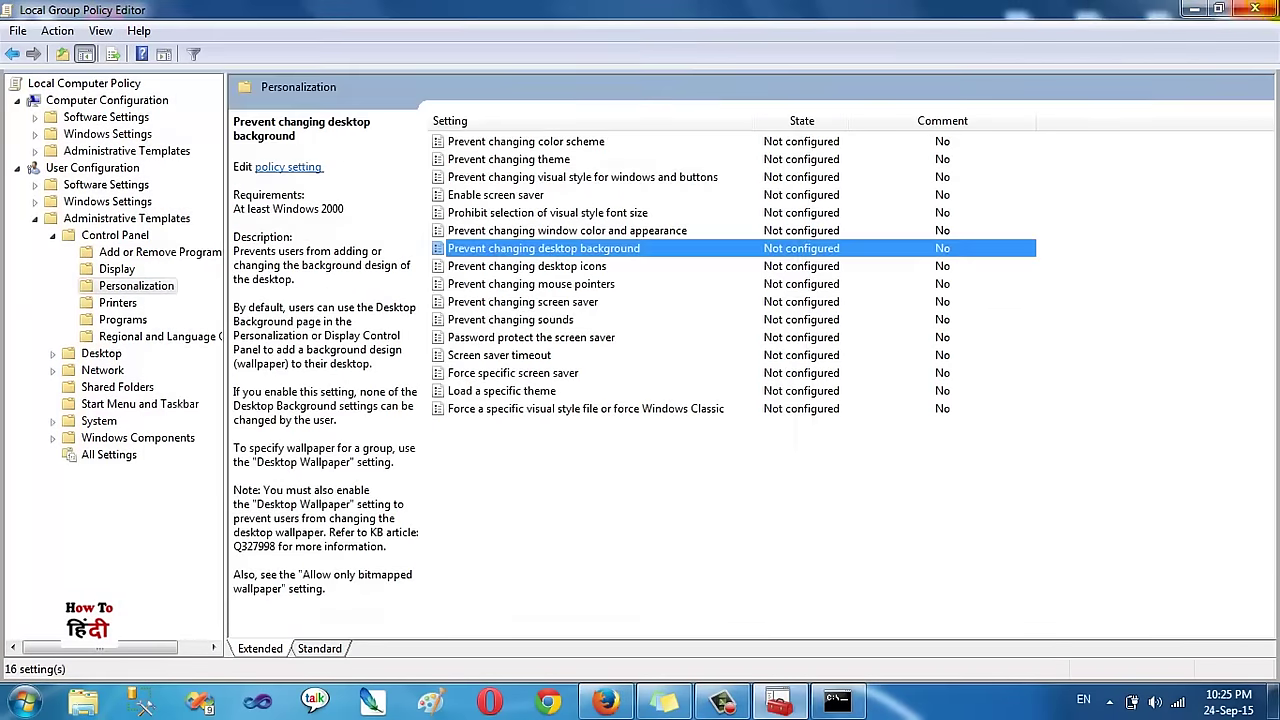
left_click(1194, 8)
right_click(577, 134)
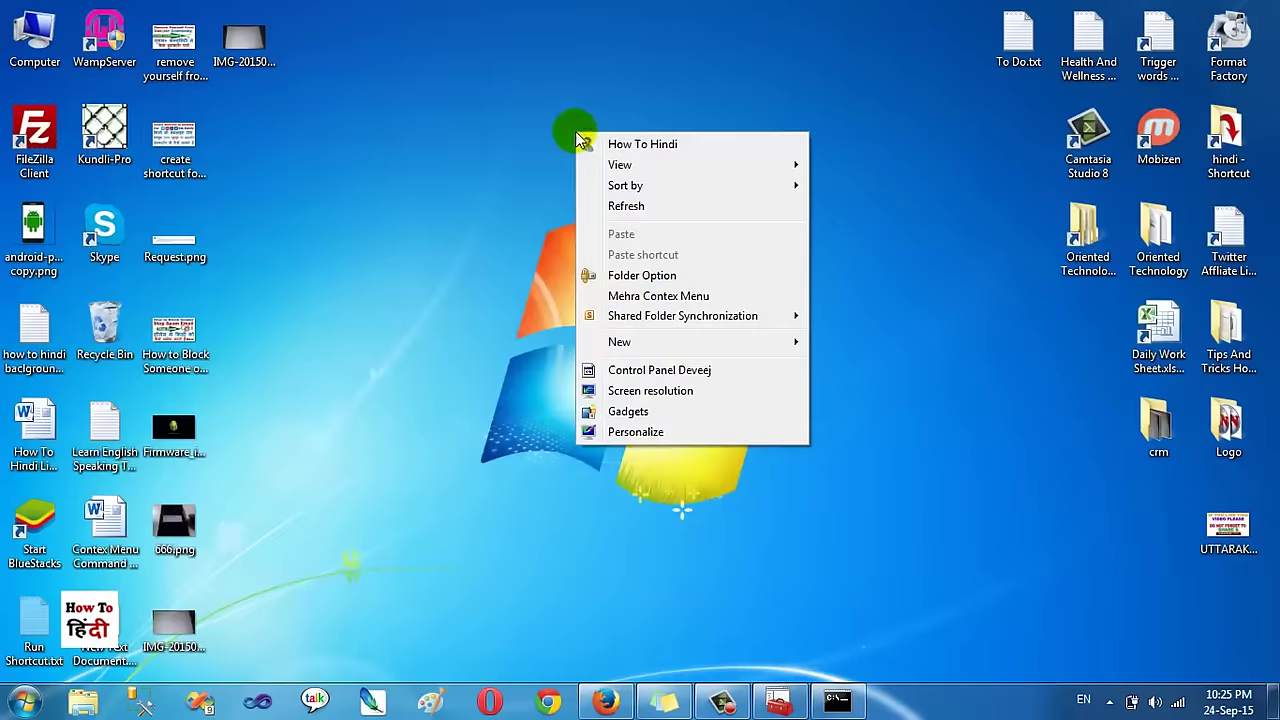
left_click(644, 440)
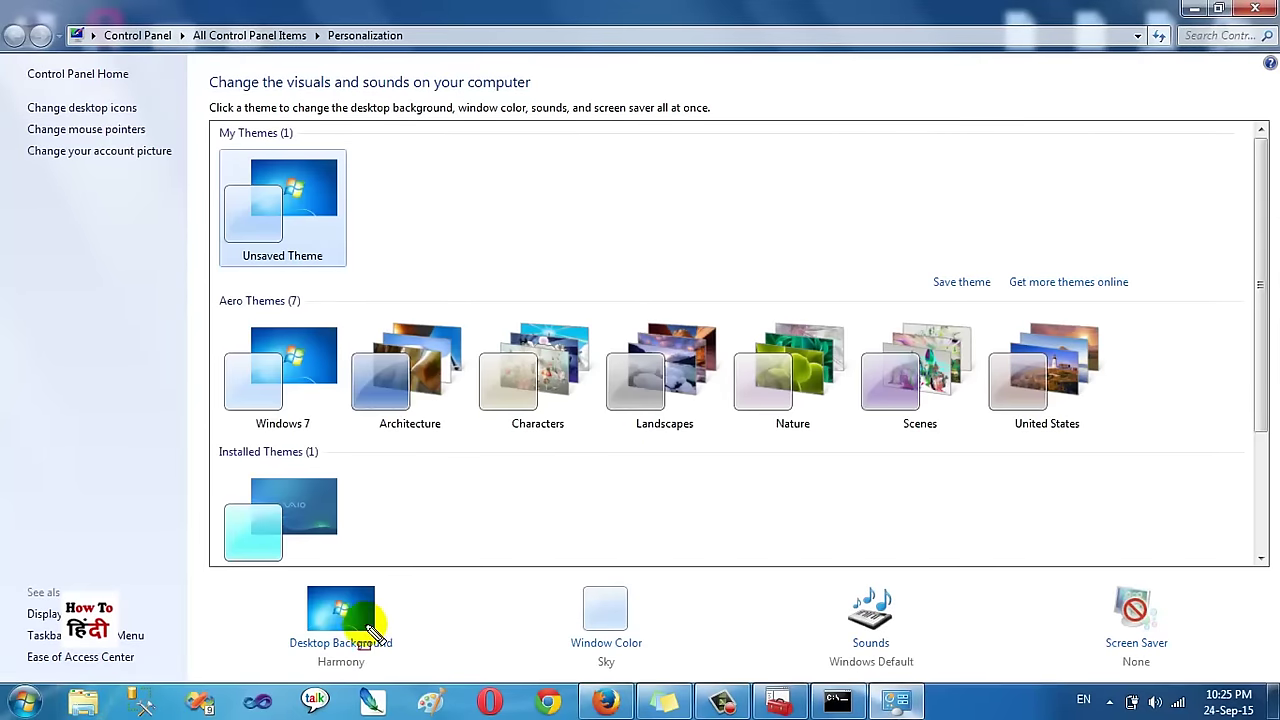
left_click_drag(268, 584, 421, 656)
key("Escape")
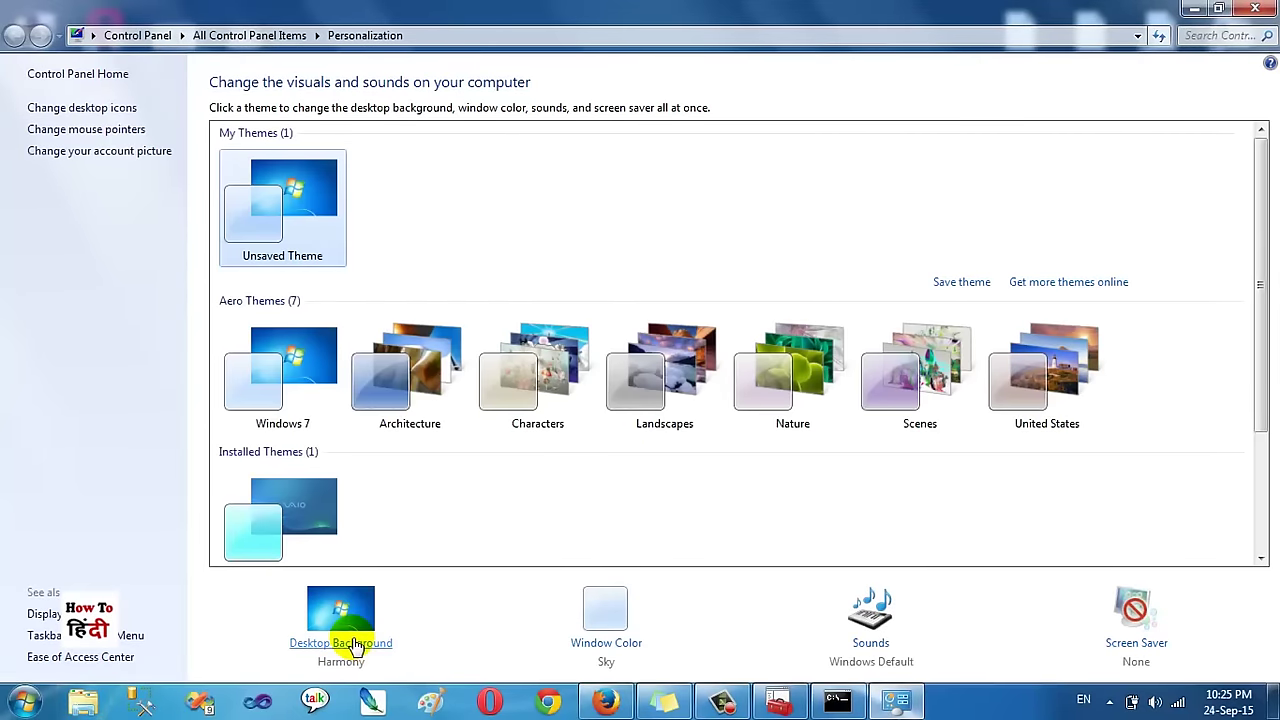
Step: Set the VAIO picture from the Wallpaper group as the desktop background, save the change and show the desktop
left_click(355, 645)
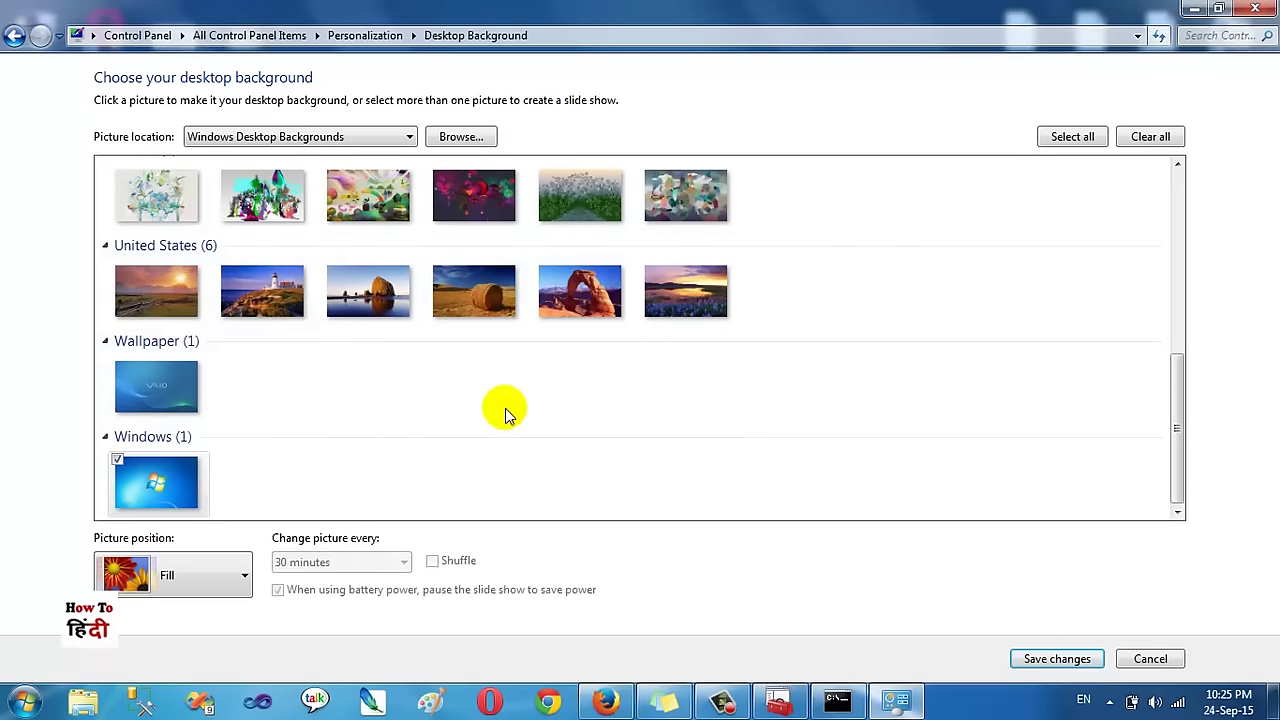
left_click(163, 370)
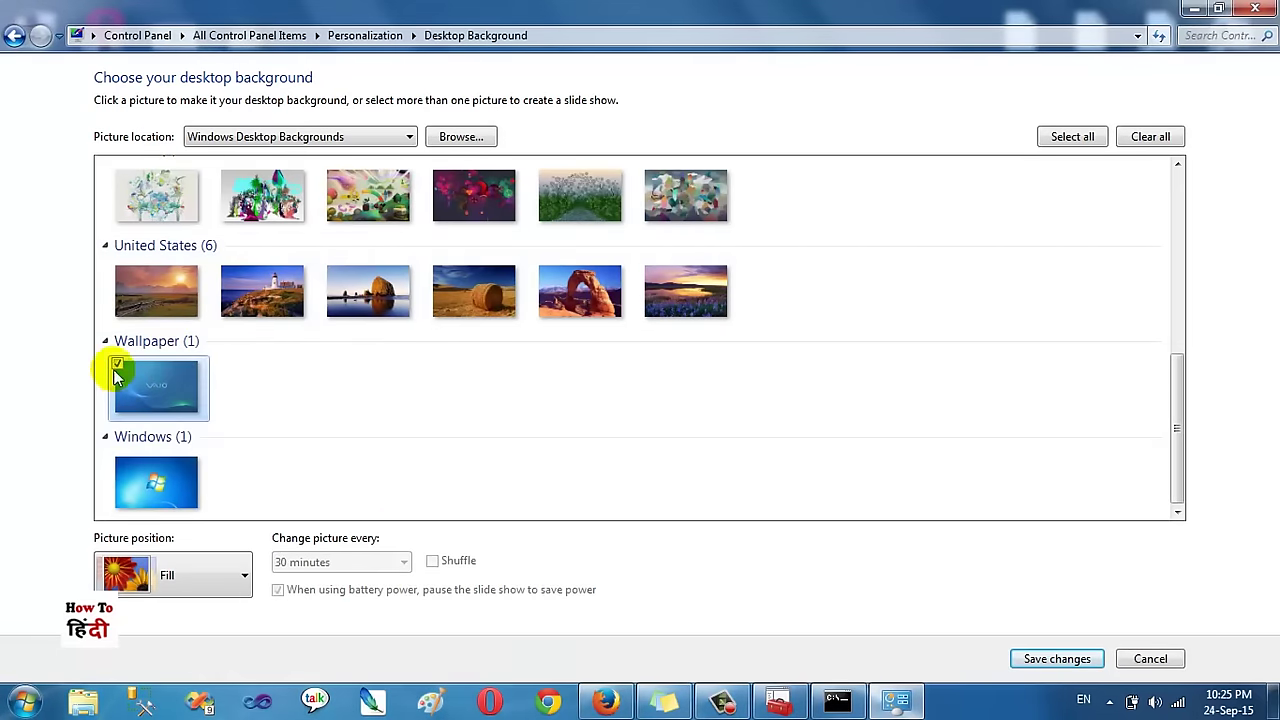
left_click(1085, 662)
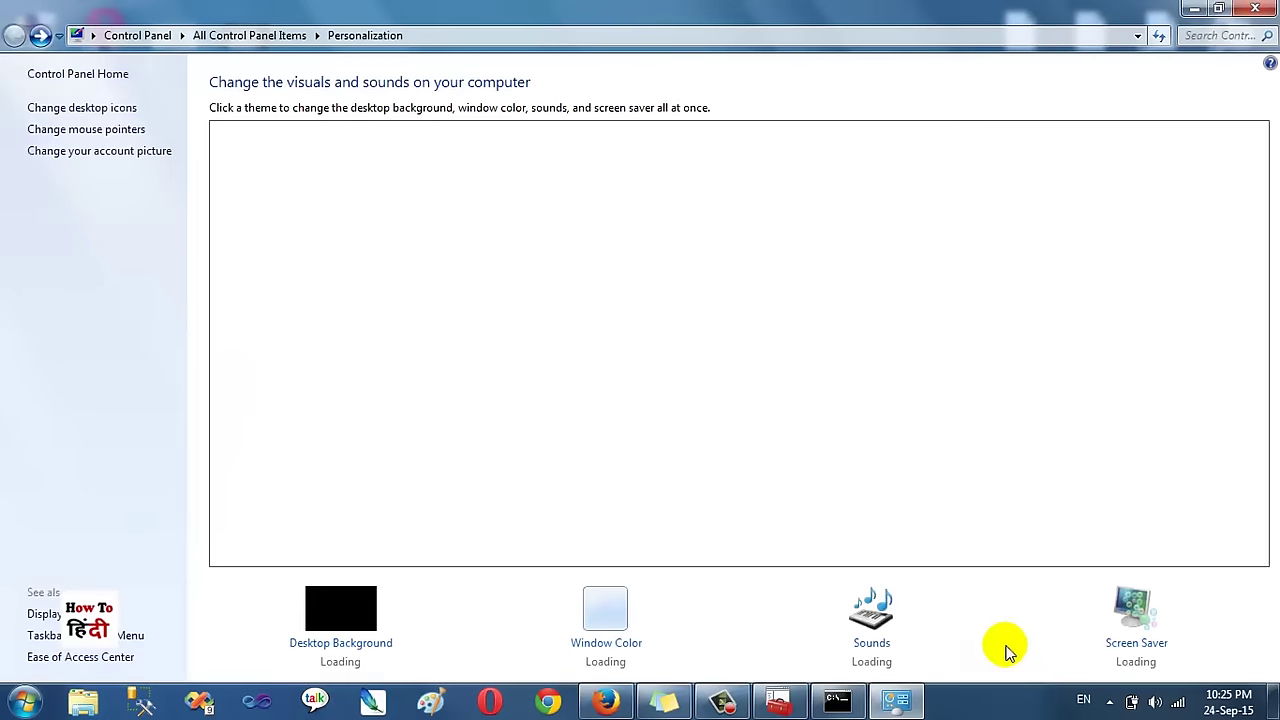
key("super+d")
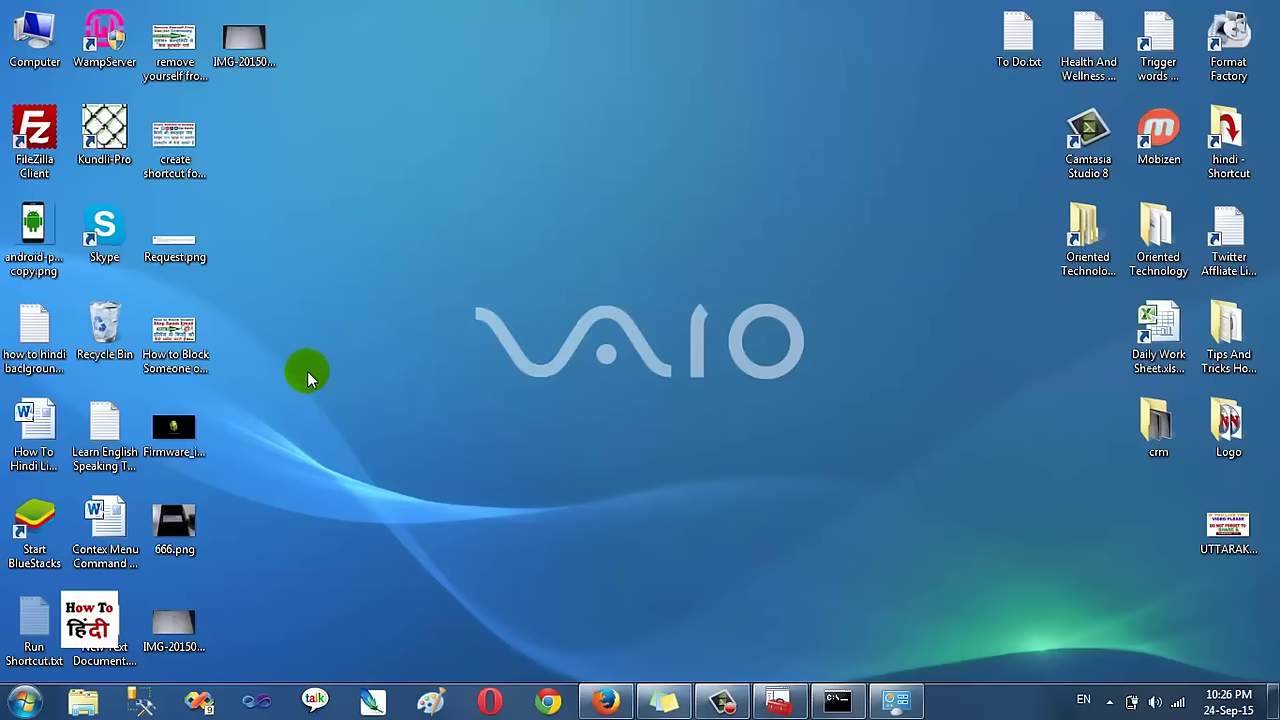
Step: Look for the "Set as desktop background" command on the "How to Block Someone on Gmail" image, leaving the background as it is
left_click(176, 335)
right_click(180, 335)
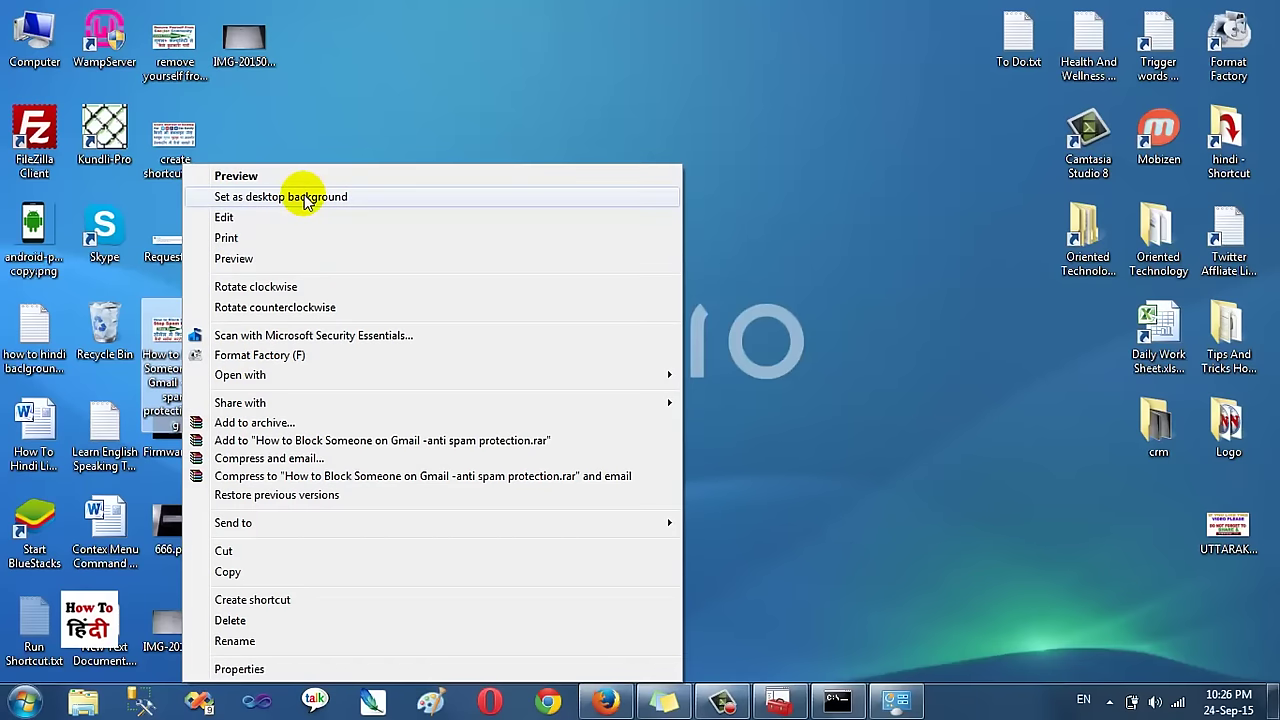
left_click(409, 94)
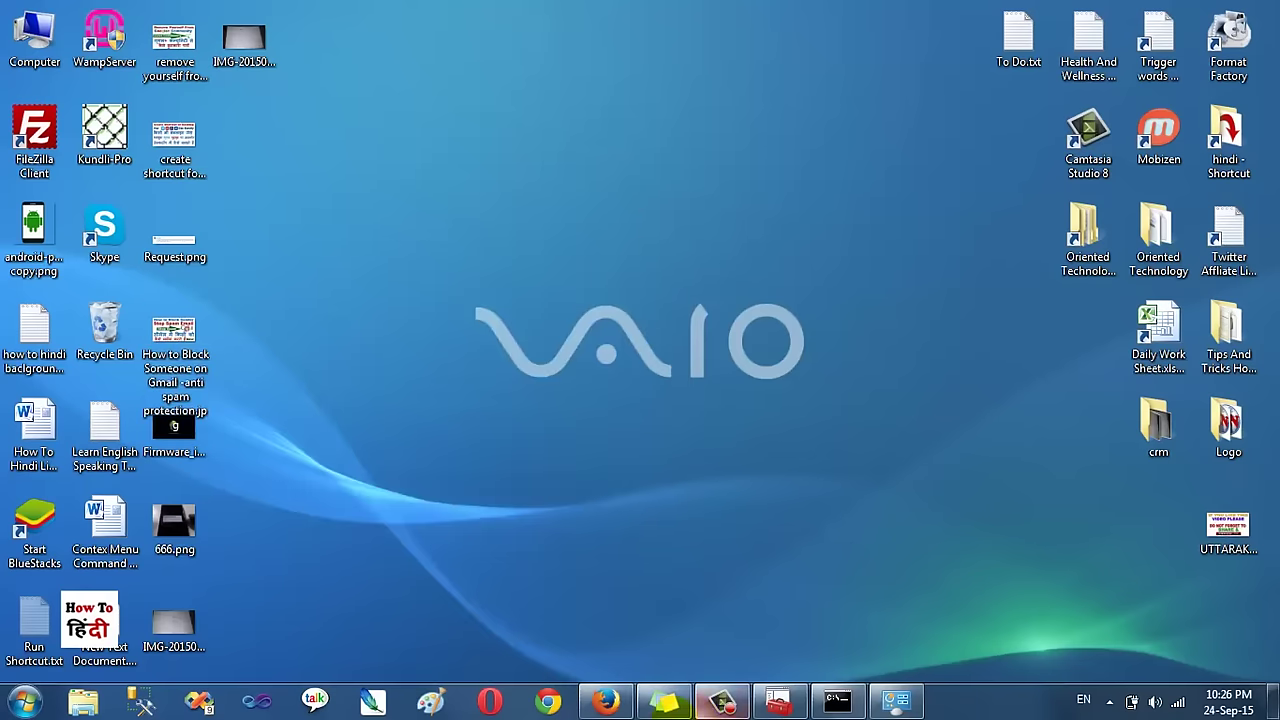
Step: Switch to the YouTube video page in Firefox and examine the like option below the video
left_click(607, 702)
scroll(594, 491, "down", 4)
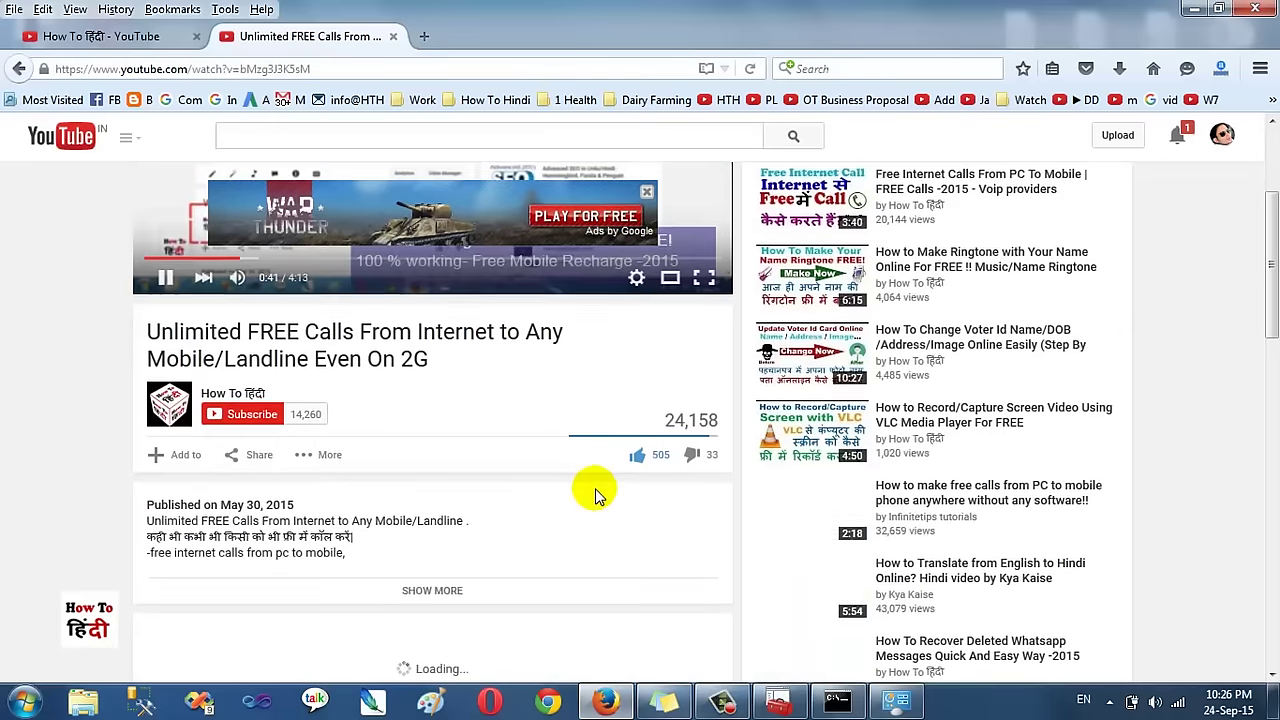
left_click_drag(621, 390, 680, 495)
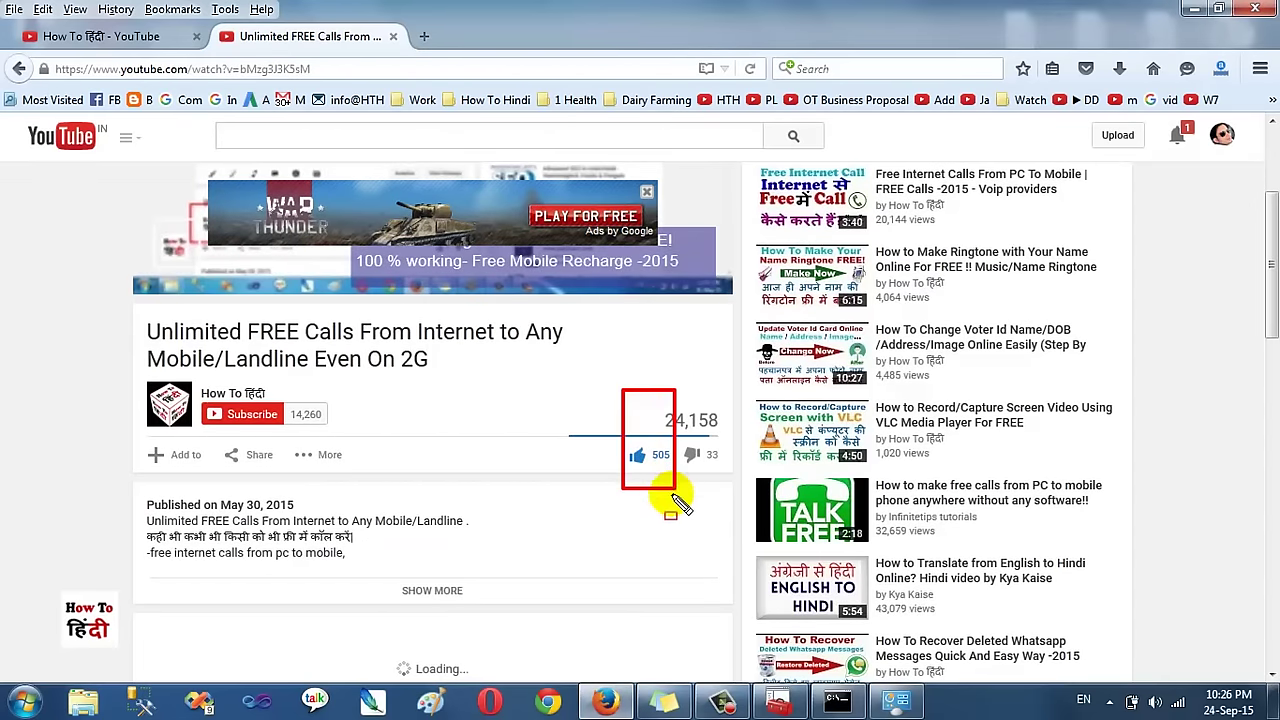